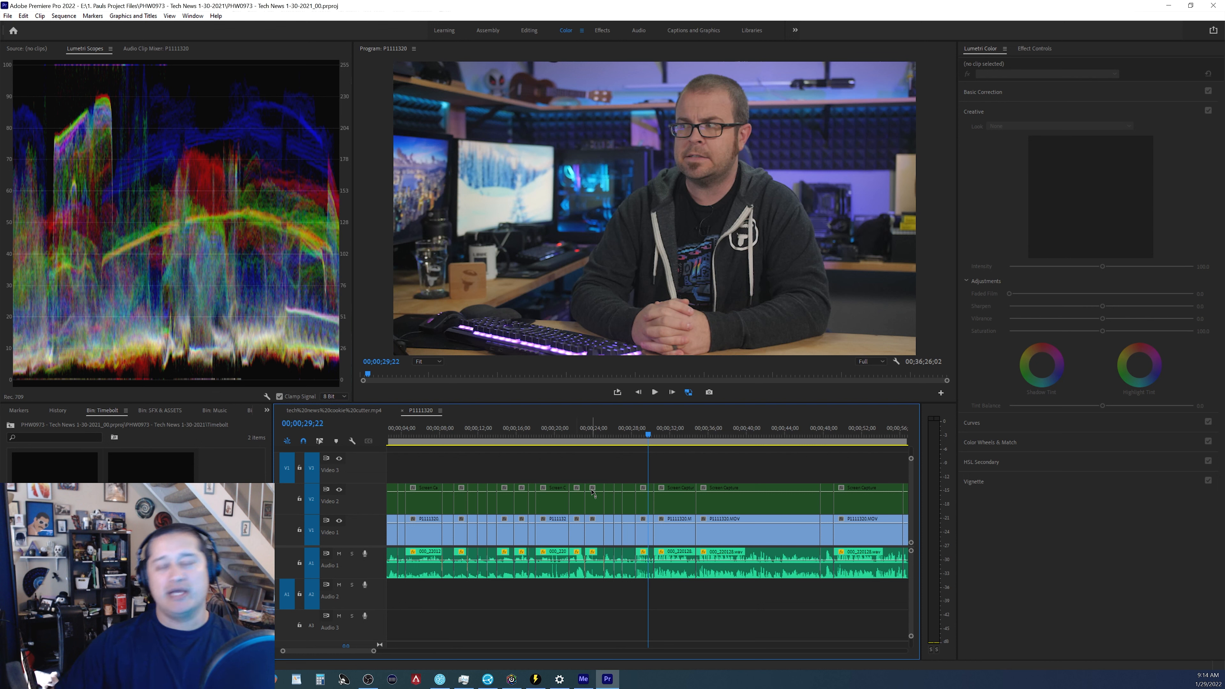
# Open the Lumetri Color panel for the selected clip and expand the Basic Correction section.
pyautogui.moveTo(1031, 134)
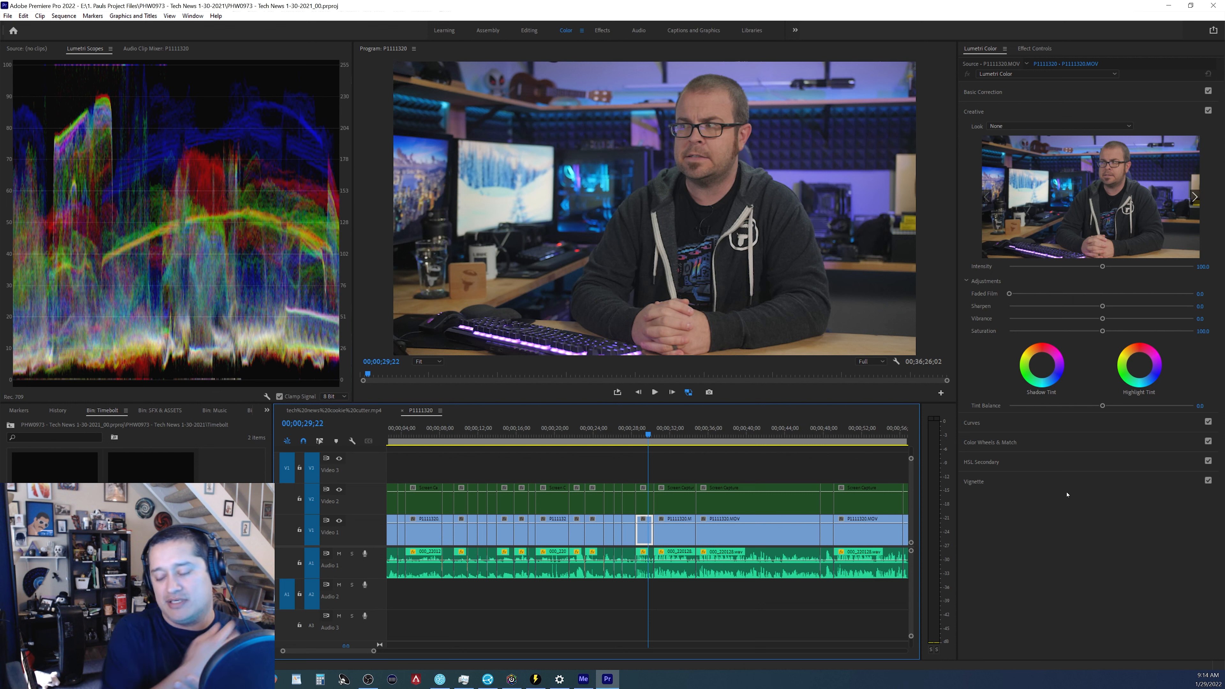
pyautogui.click(986, 51)
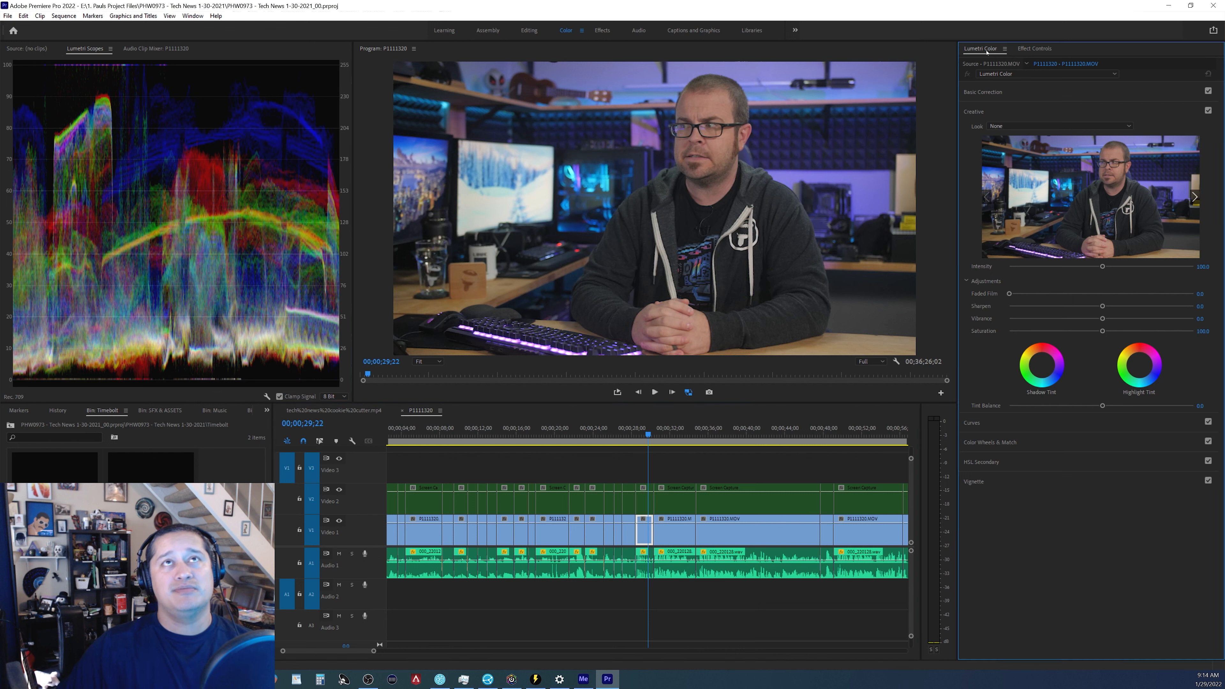
pyautogui.click(993, 92)
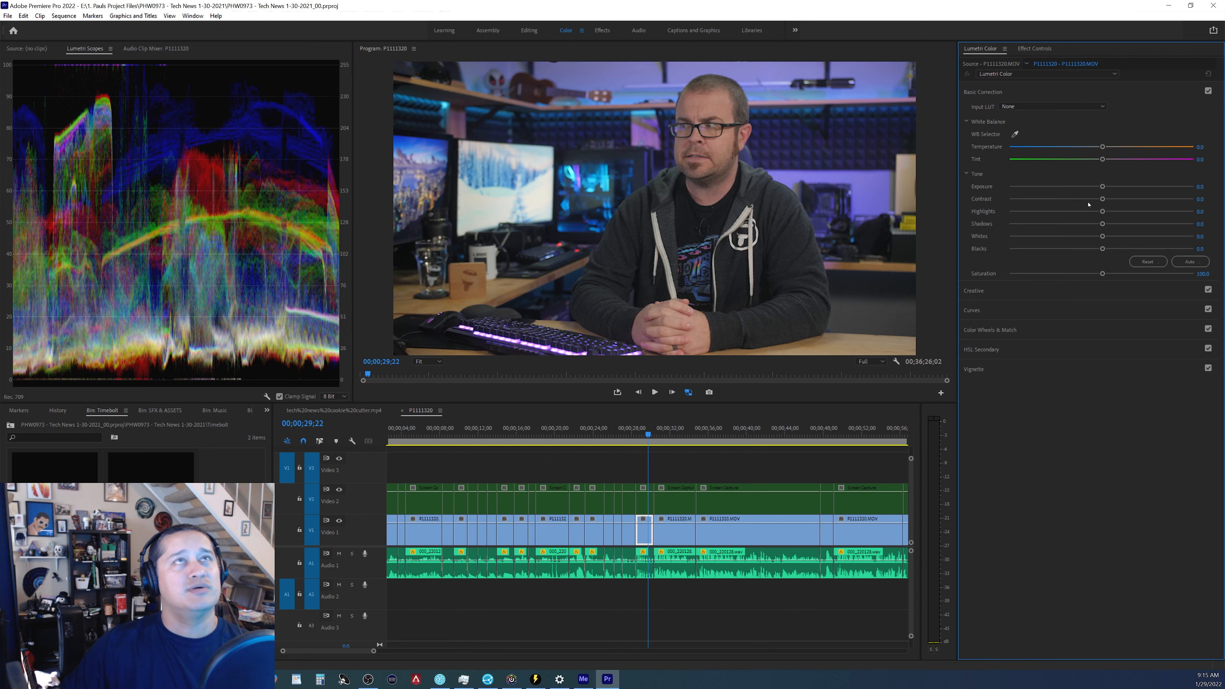
# Try raising Exposure and shifting Temperature and Tint, then reset all three to zero.
pyautogui.moveTo(1104, 187); pyautogui.dragTo(1119, 187)
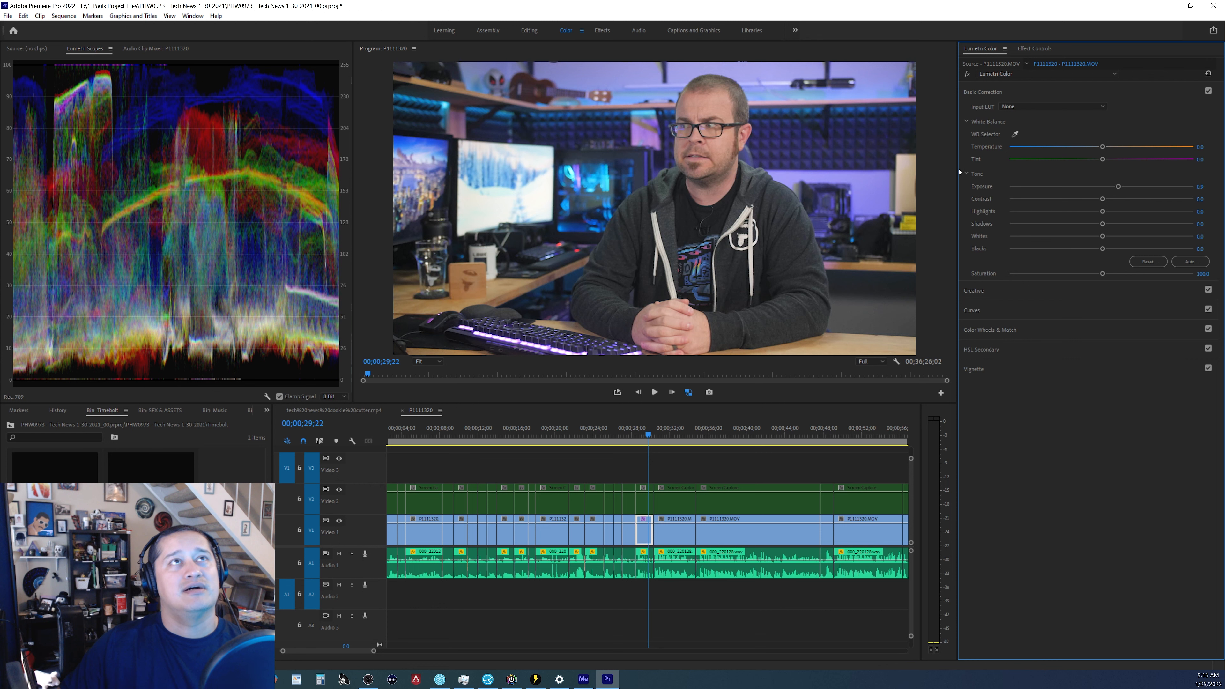
pyautogui.moveTo(1104, 160); pyautogui.dragTo(1090, 147)
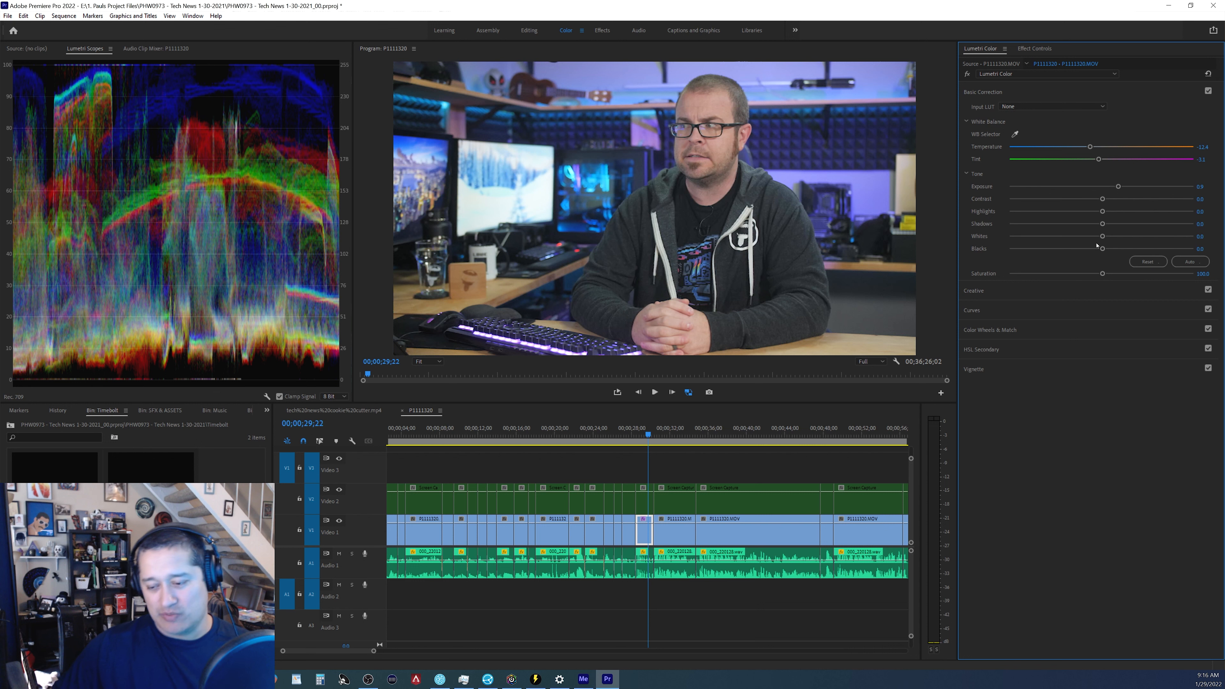
pyautogui.doubleClick(1118, 186)
pyautogui.moveTo(1098, 159); pyautogui.dragTo(1100, 159)
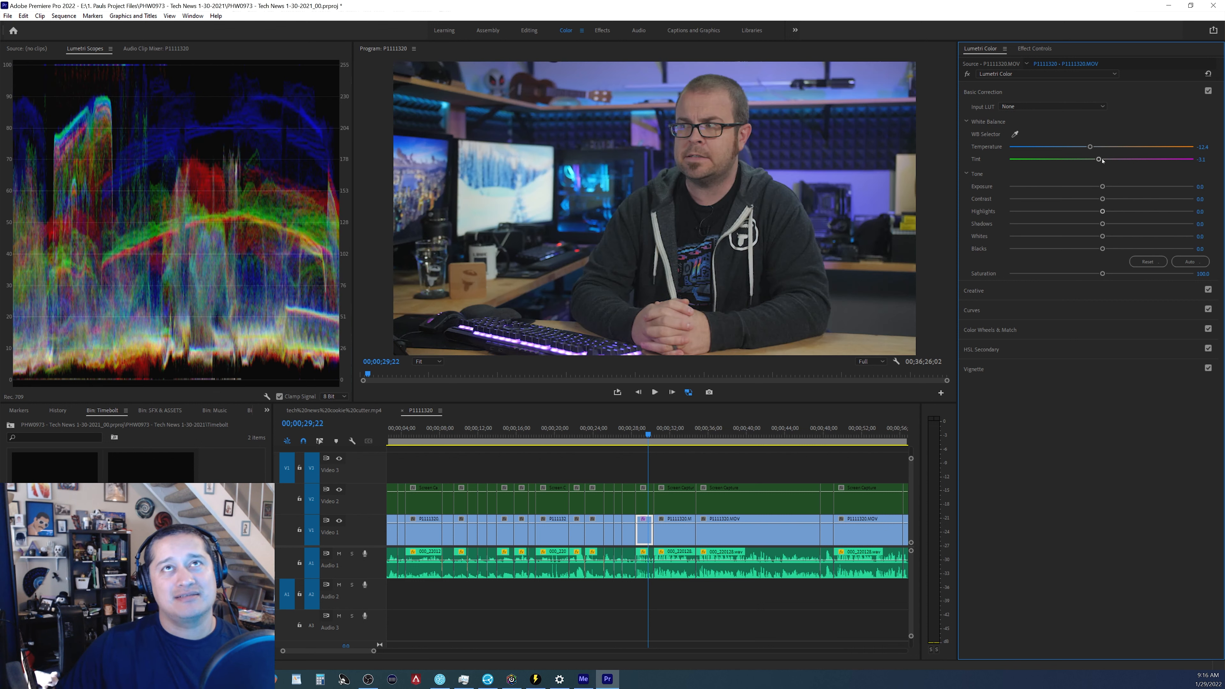
pyautogui.doubleClick(1089, 145)
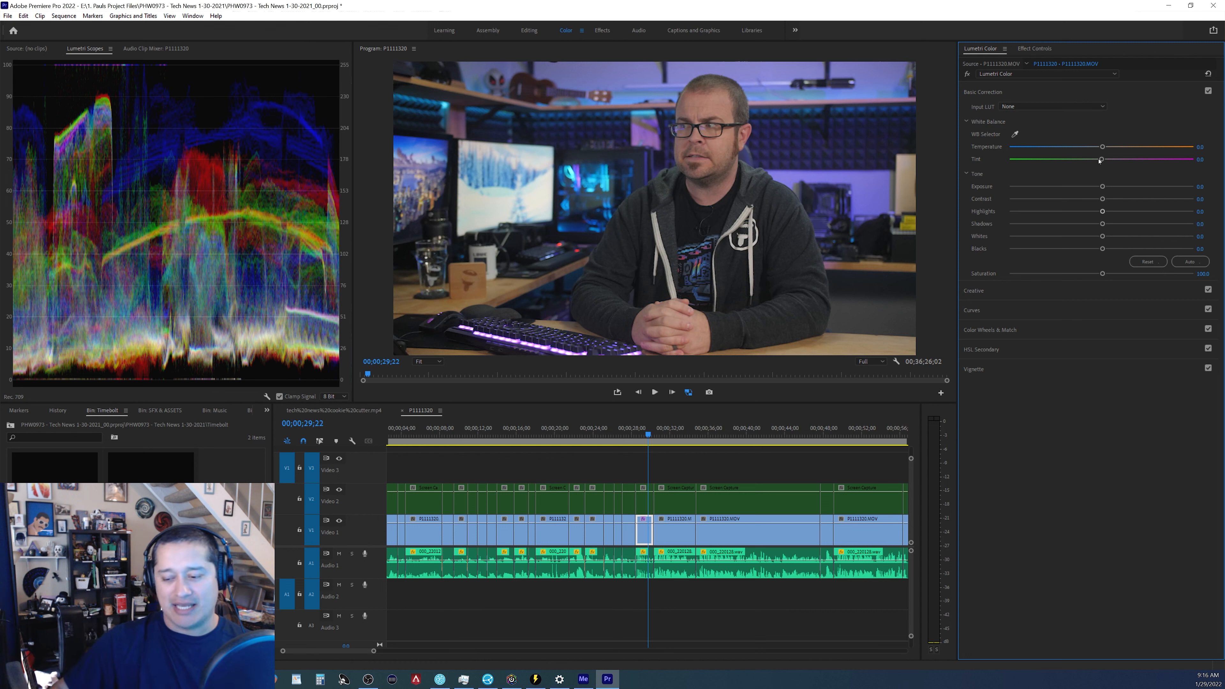
# Save the project and lower Blacks to -1.6.
pyautogui.hotkey('ctrl', 's')
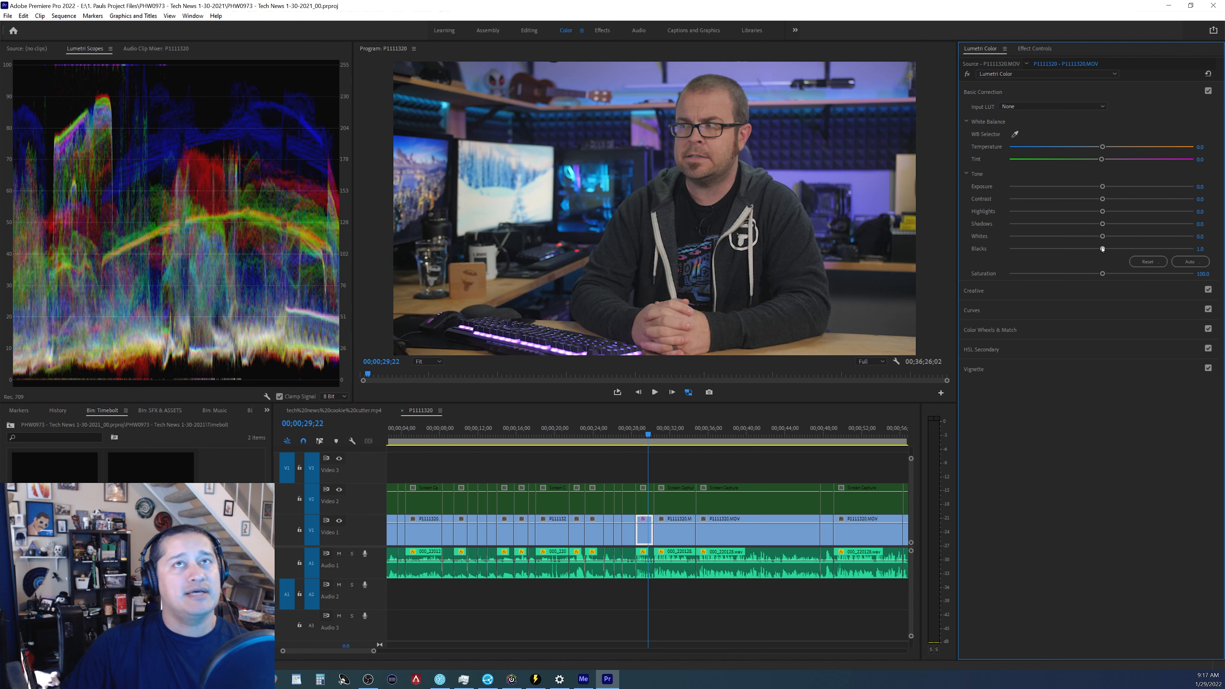
pyautogui.moveTo(1103, 249); pyautogui.dragTo(1101, 249)
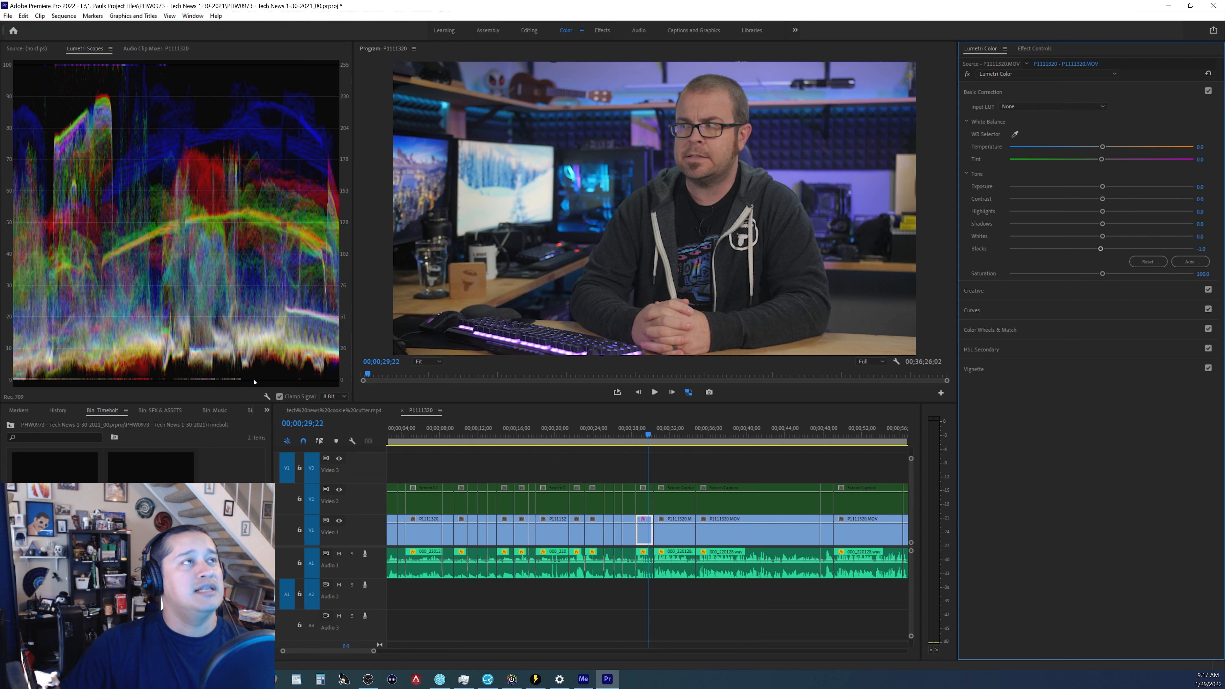
# Toggle Basic Correction off and on to compare the clip before and after.
pyautogui.click(1208, 91)
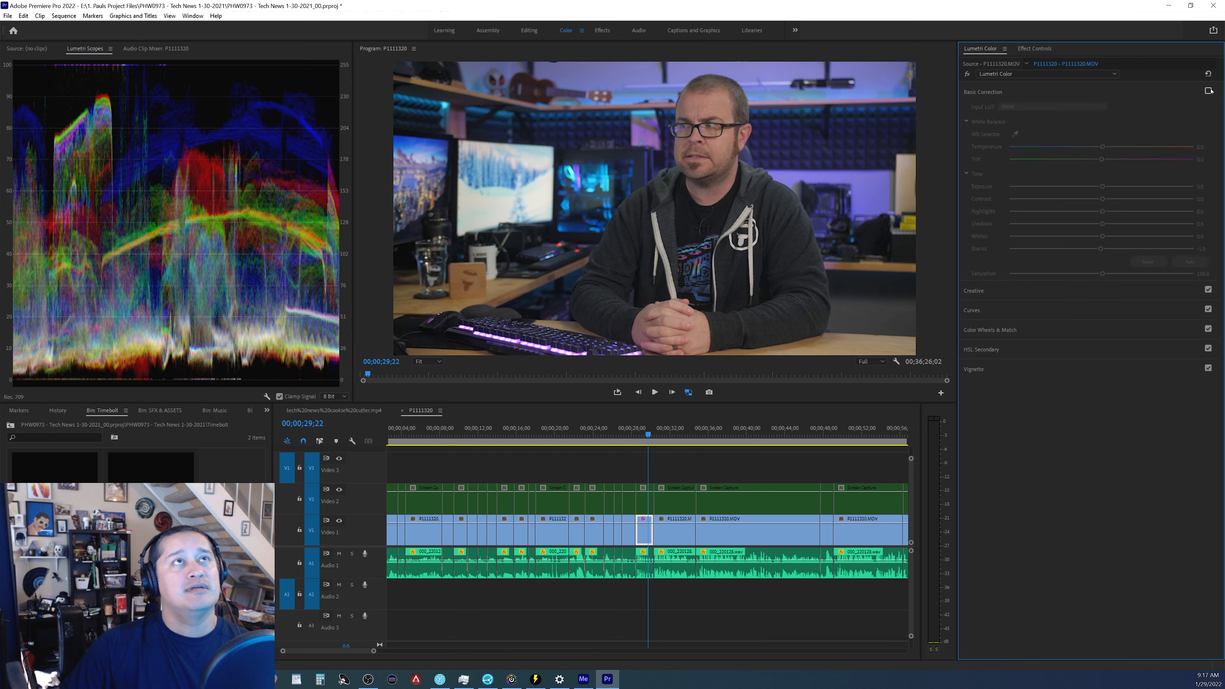
pyautogui.click(1208, 91)
pyautogui.click(1208, 91)
pyautogui.click(1208, 90)
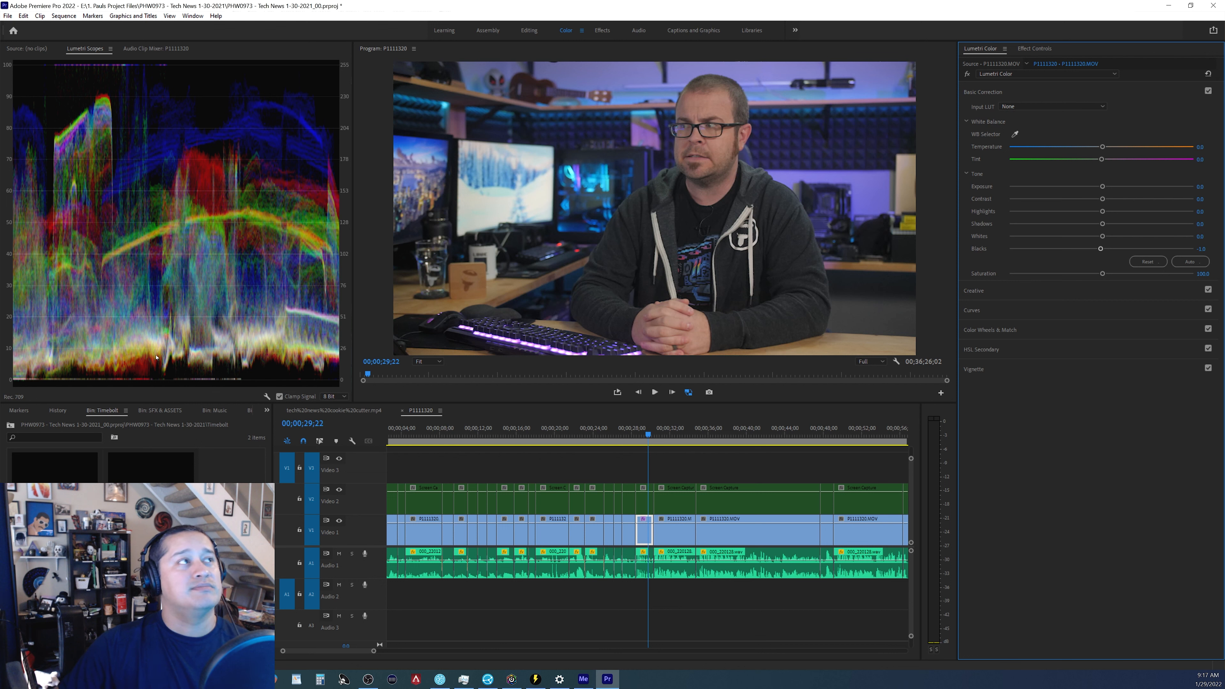
pyautogui.moveTo(1100, 249); pyautogui.dragTo(1100, 250)
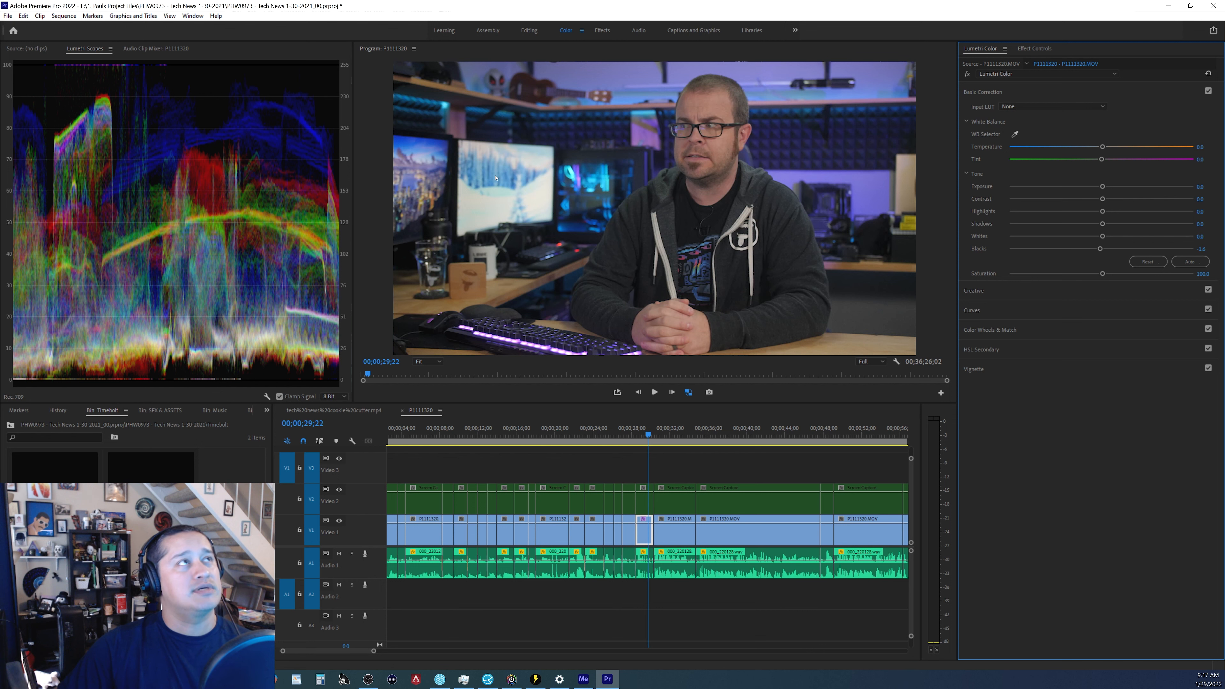
# Raise Whites to 40.4, compare by toggling Basic Correction, and save the project.
pyautogui.moveTo(1103, 236); pyautogui.dragTo(1128, 237)
pyautogui.moveTo(1135, 236); pyautogui.dragTo(1139, 236)
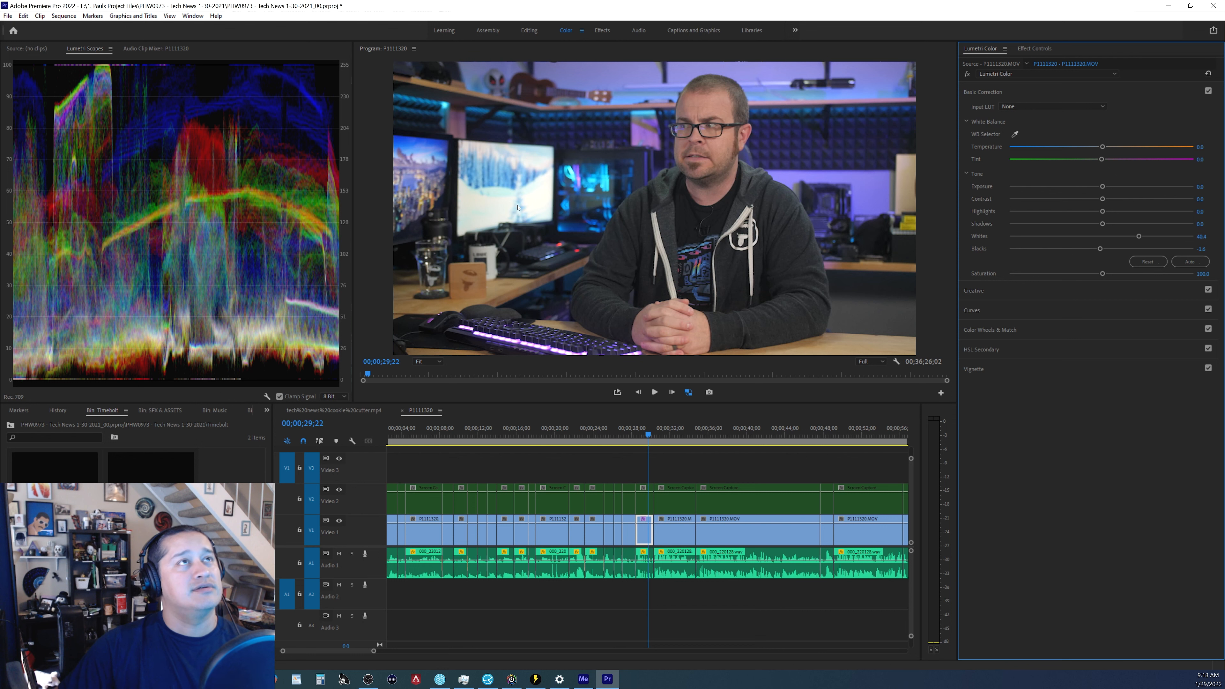
pyautogui.click(1208, 91)
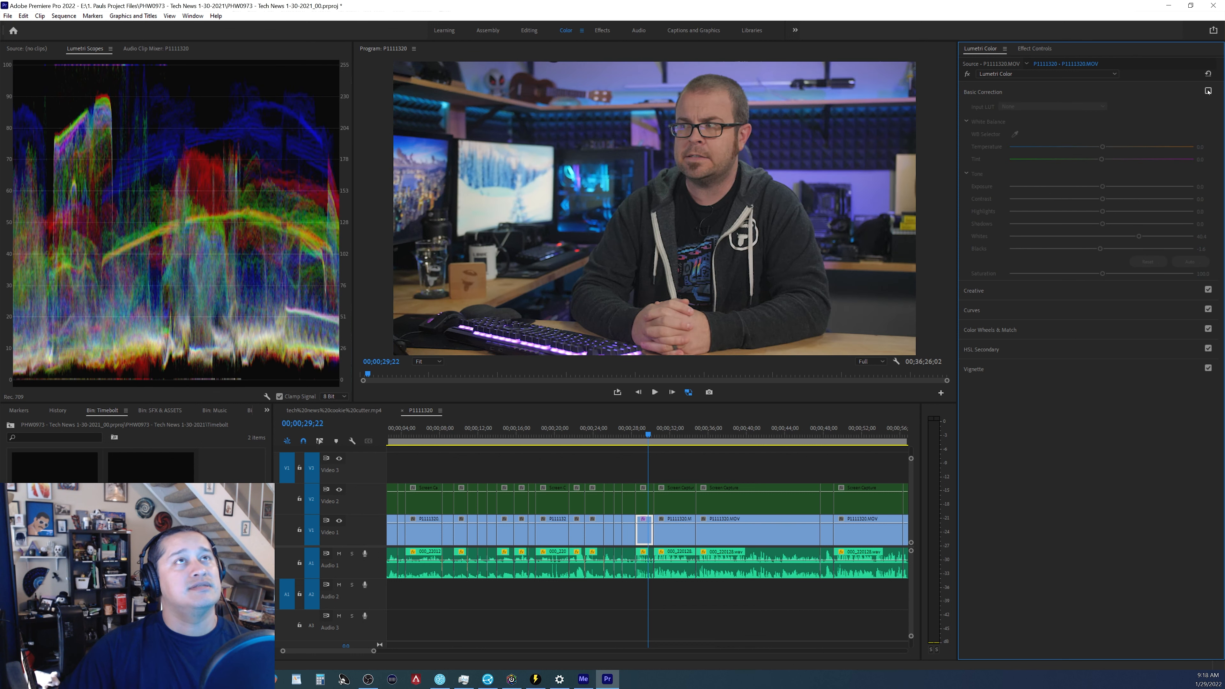
pyautogui.click(1208, 90)
pyautogui.click(1208, 91)
pyautogui.click(1208, 91)
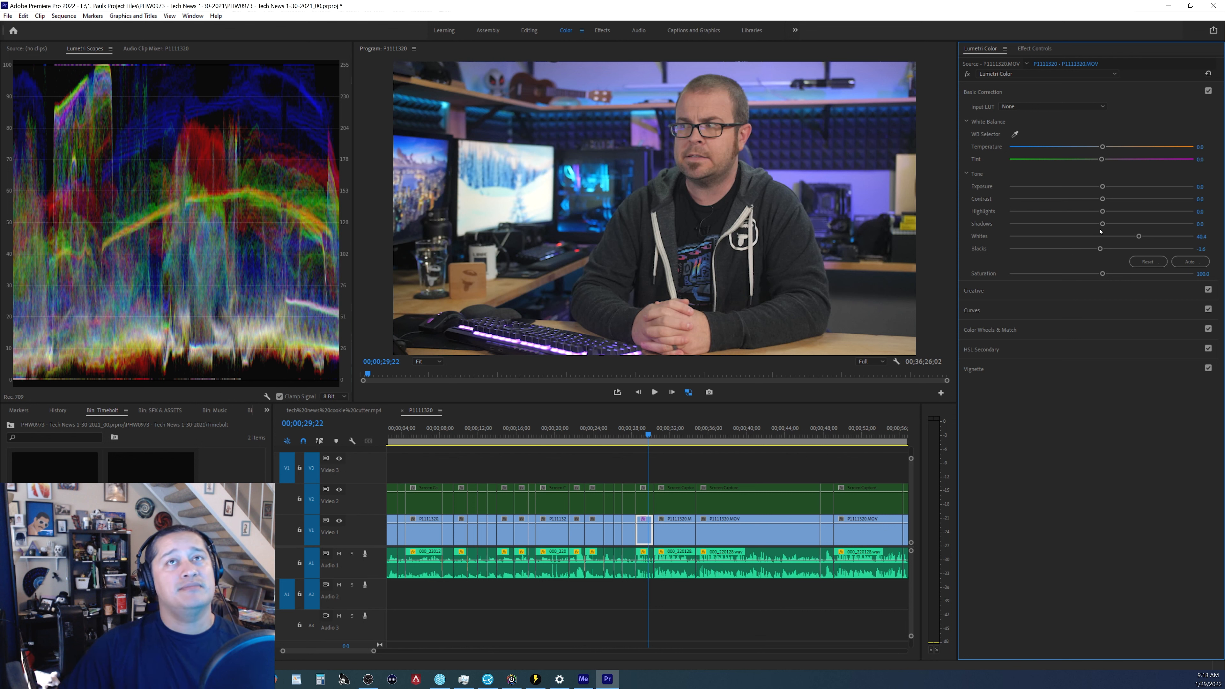
pyautogui.hotkey('ctrl', 's')
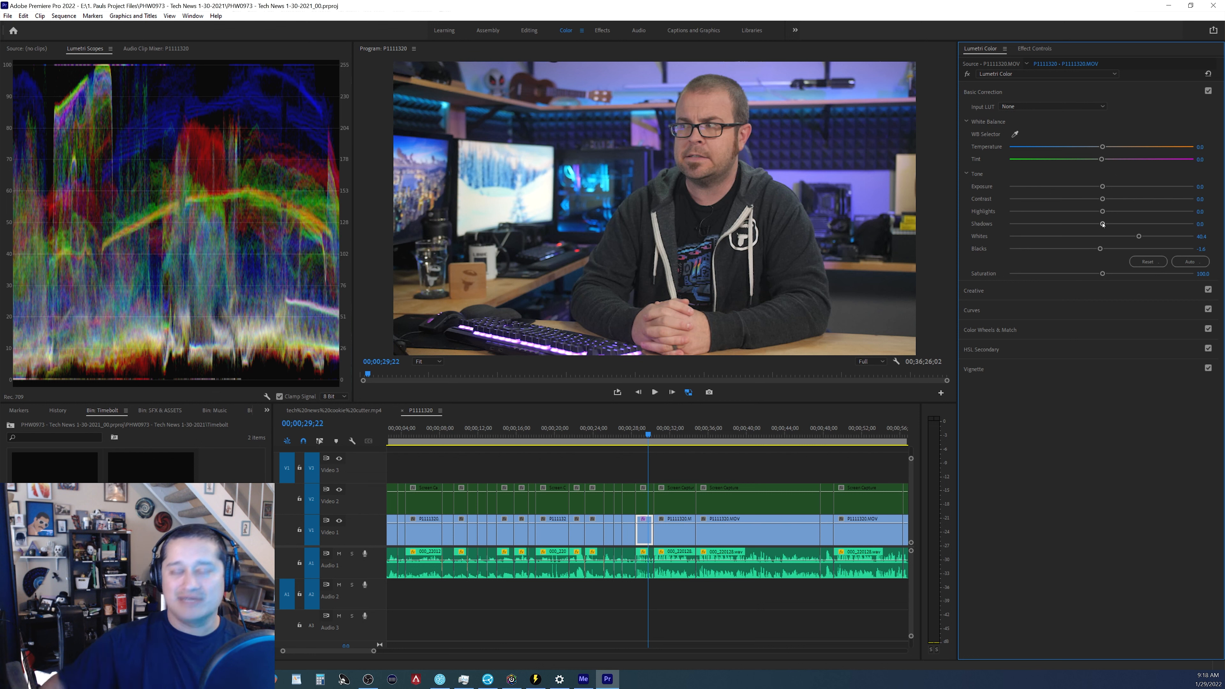
# Raise Shadows to 14.0 and Highlights to 41.3.
pyautogui.moveTo(1103, 224)
pyautogui.mouseDown()
pyautogui.moveTo(1088, 224)
pyautogui.moveTo(1115, 223)
pyautogui.mouseUp()
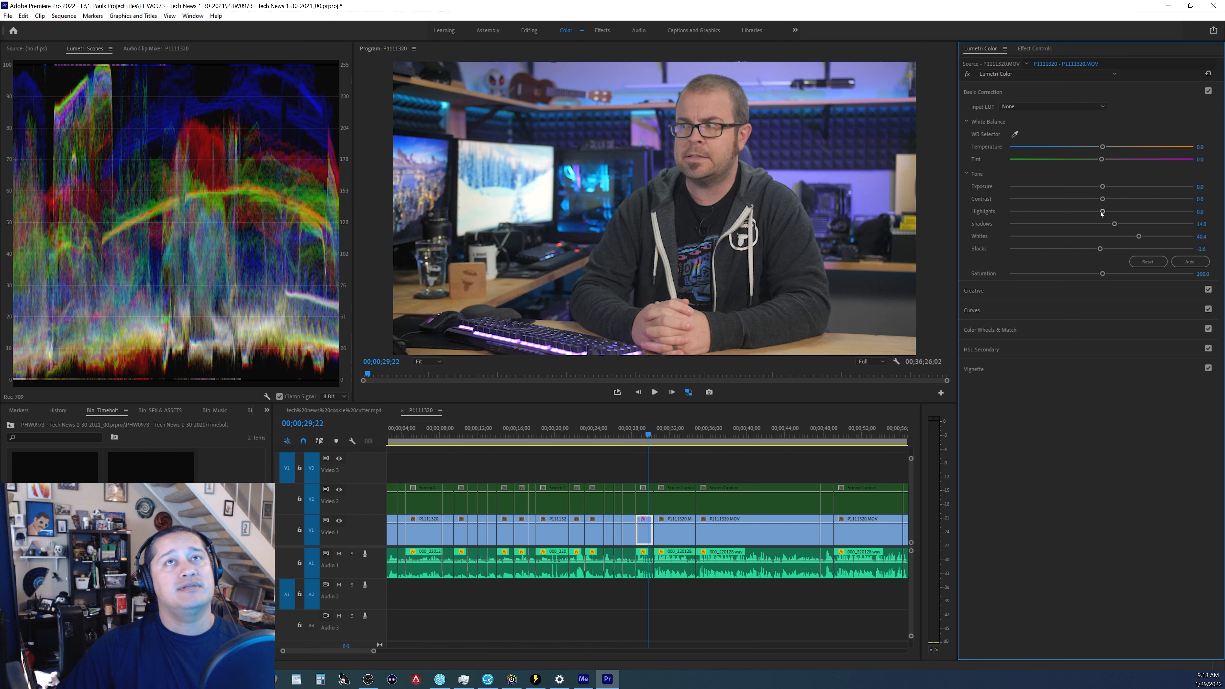
pyautogui.moveTo(1101, 213); pyautogui.dragTo(1155, 211)
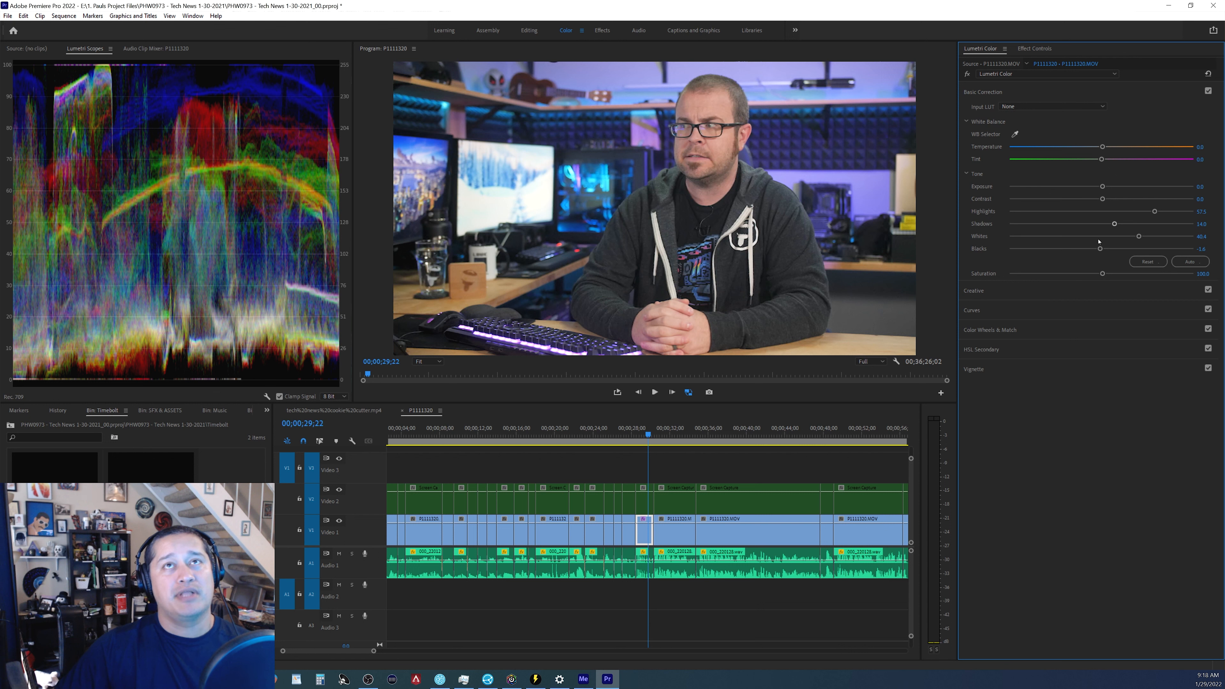
pyautogui.moveTo(1155, 210); pyautogui.dragTo(1144, 211)
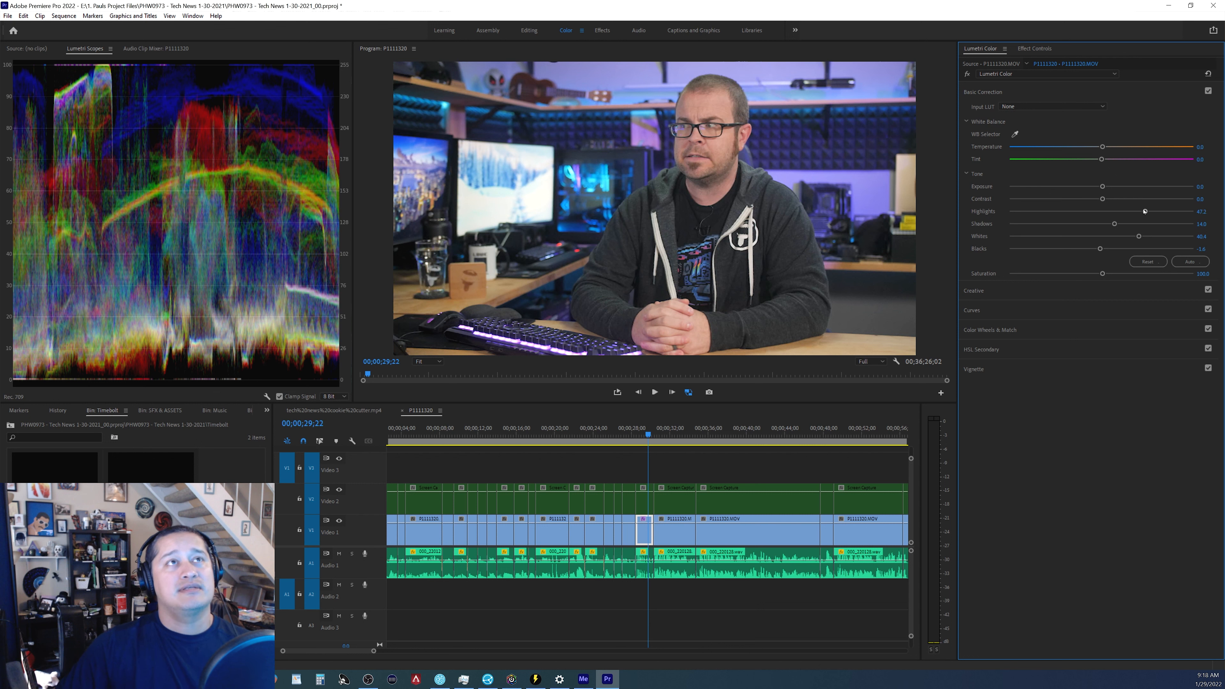
# Raise Contrast to 13.1 and toggle Basic Correction off and on to compare.
pyautogui.moveTo(1104, 201)
pyautogui.mouseDown()
pyautogui.moveTo(1149, 202)
pyautogui.moveTo(1115, 199)
pyautogui.mouseUp()
pyautogui.doubleClick(1112, 200)
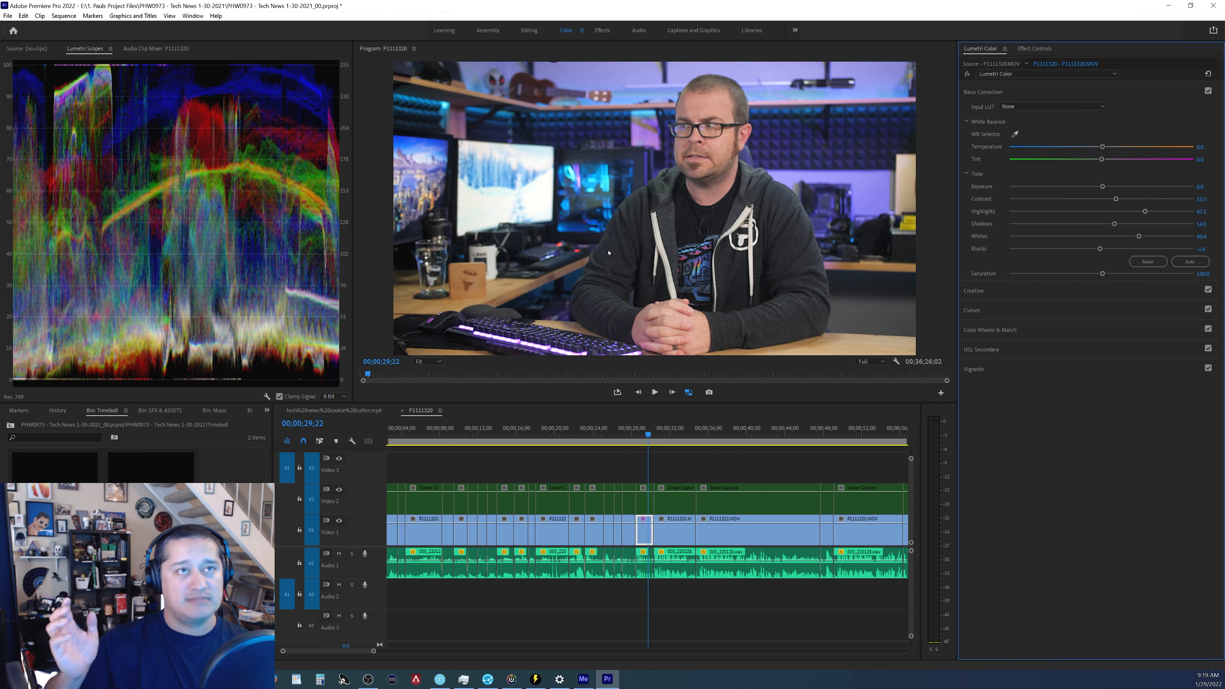
pyautogui.click(1208, 91)
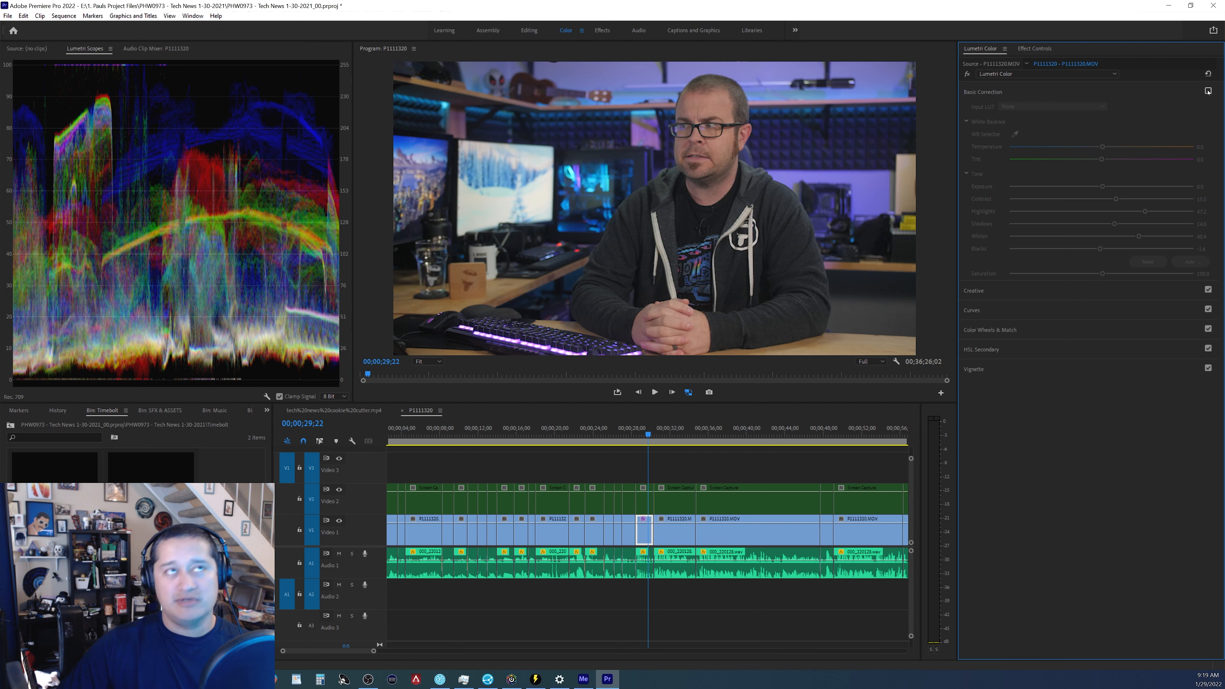
pyautogui.click(1209, 92)
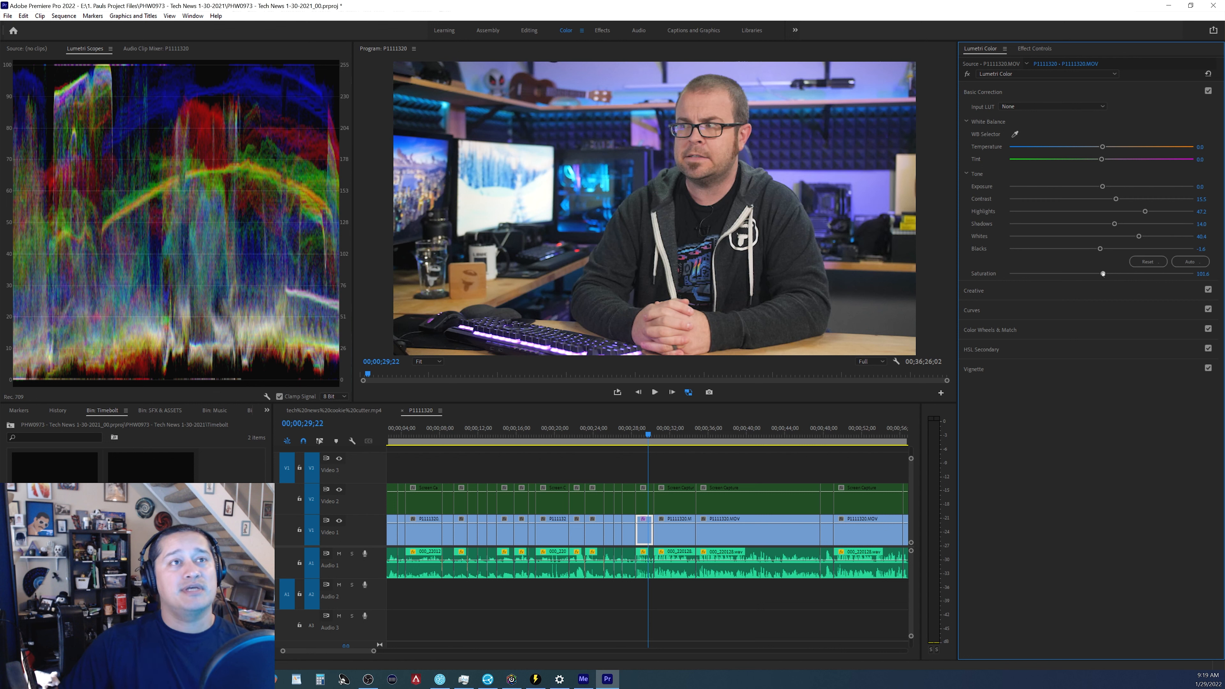
# Raise Saturation to 104.7 and toggle Basic Correction off and on to compare.
pyautogui.moveTo(1103, 274); pyautogui.dragTo(1107, 275)
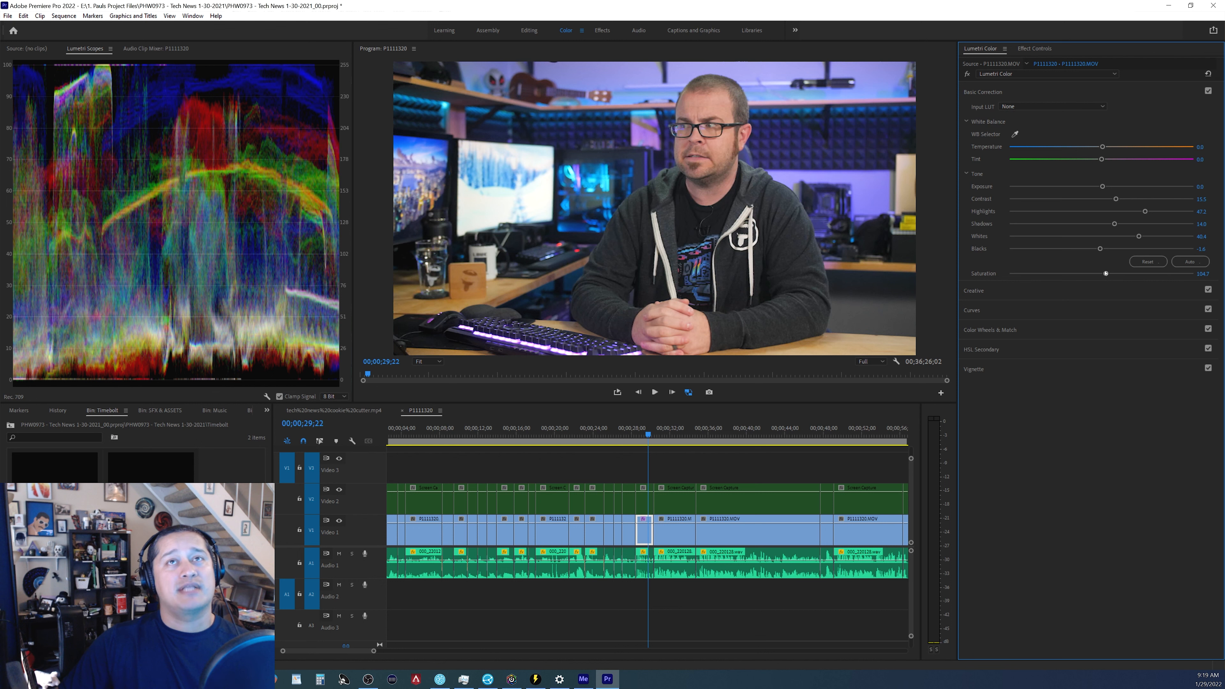
pyautogui.click(1208, 91)
pyautogui.click(1208, 91)
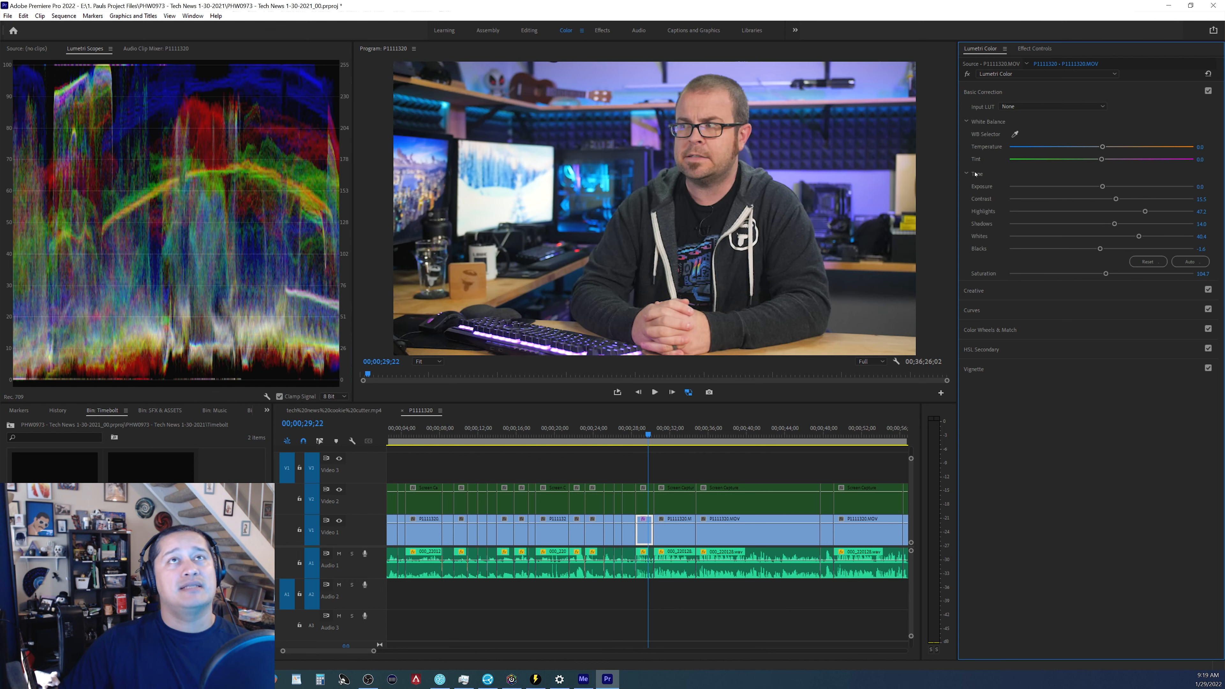
# Sample white balance from the white monitor in the program view, then reset Tint and Temperature.
pyautogui.click(1015, 136)
pyautogui.click(482, 220)
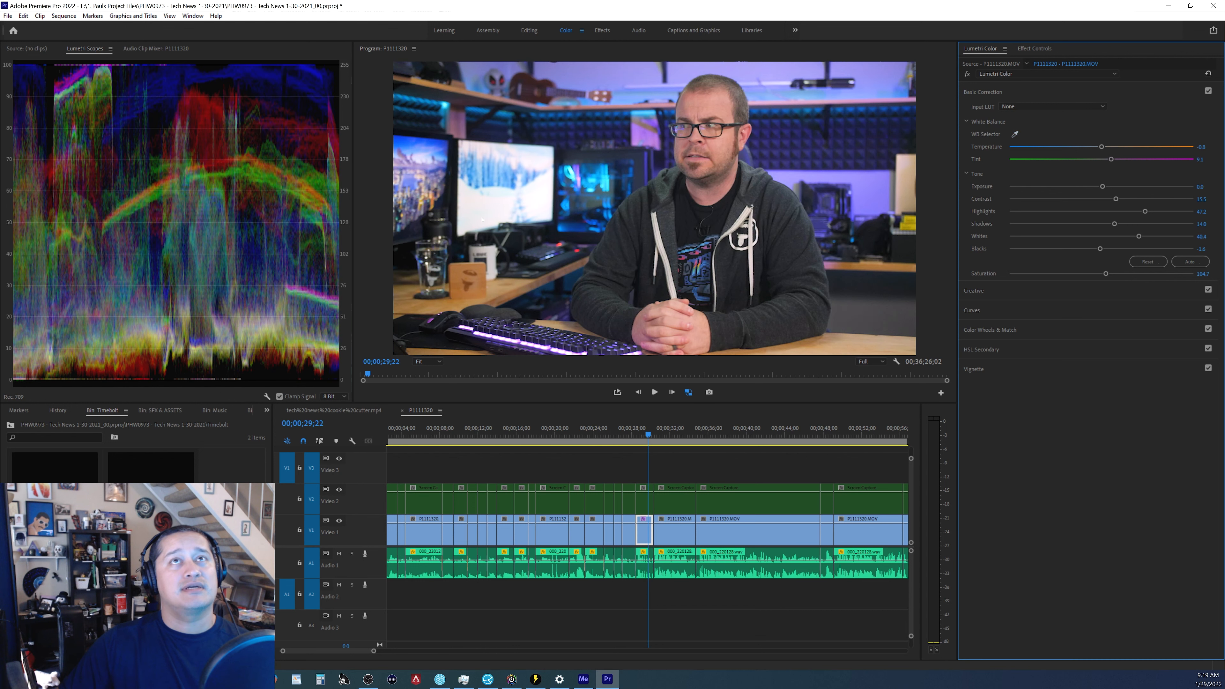
pyautogui.doubleClick(1110, 159)
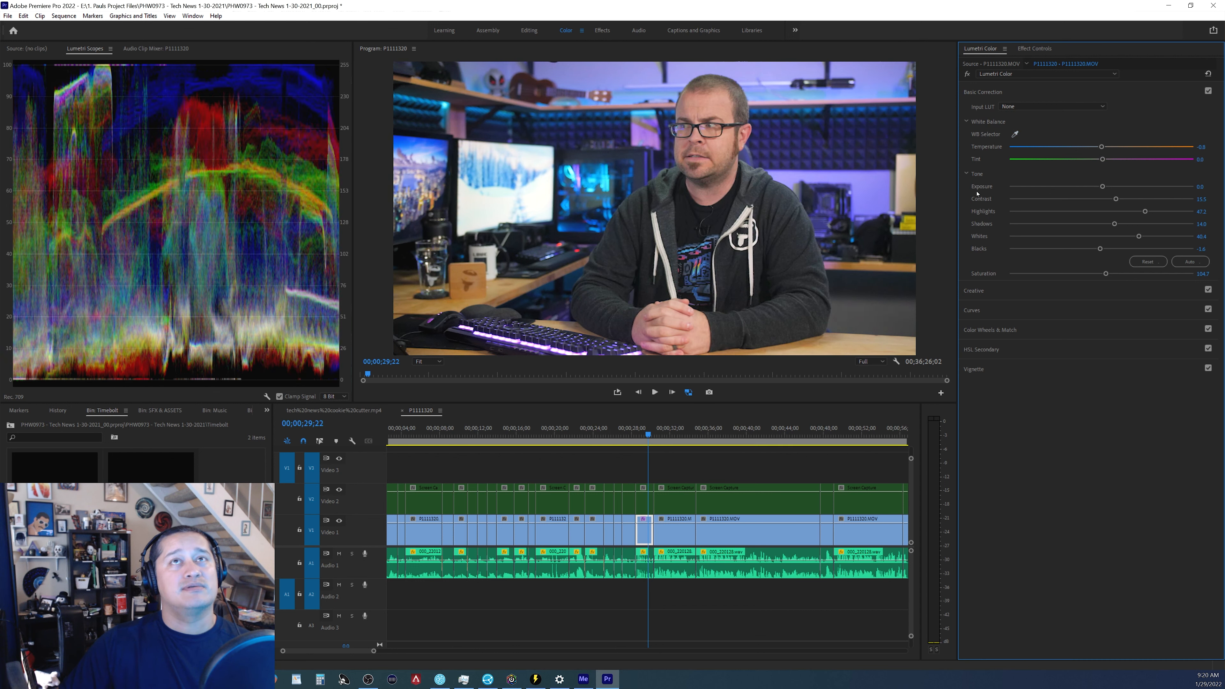
pyautogui.doubleClick(1102, 147)
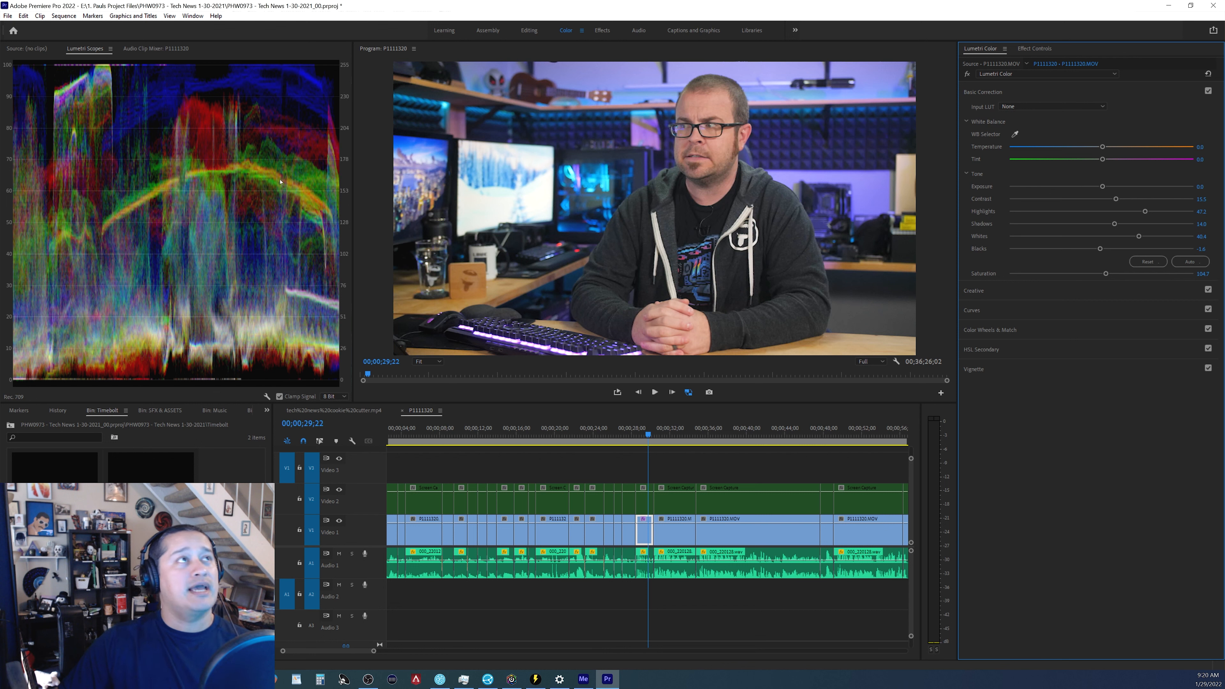
# Set Temperature to about -3.6 and Tint to about 3.1, then toggle Basic Correction to compare.
pyautogui.moveTo(1102, 160)
pyautogui.mouseDown()
pyautogui.moveTo(1099, 146)
pyautogui.moveTo(1105, 159)
pyautogui.mouseUp()
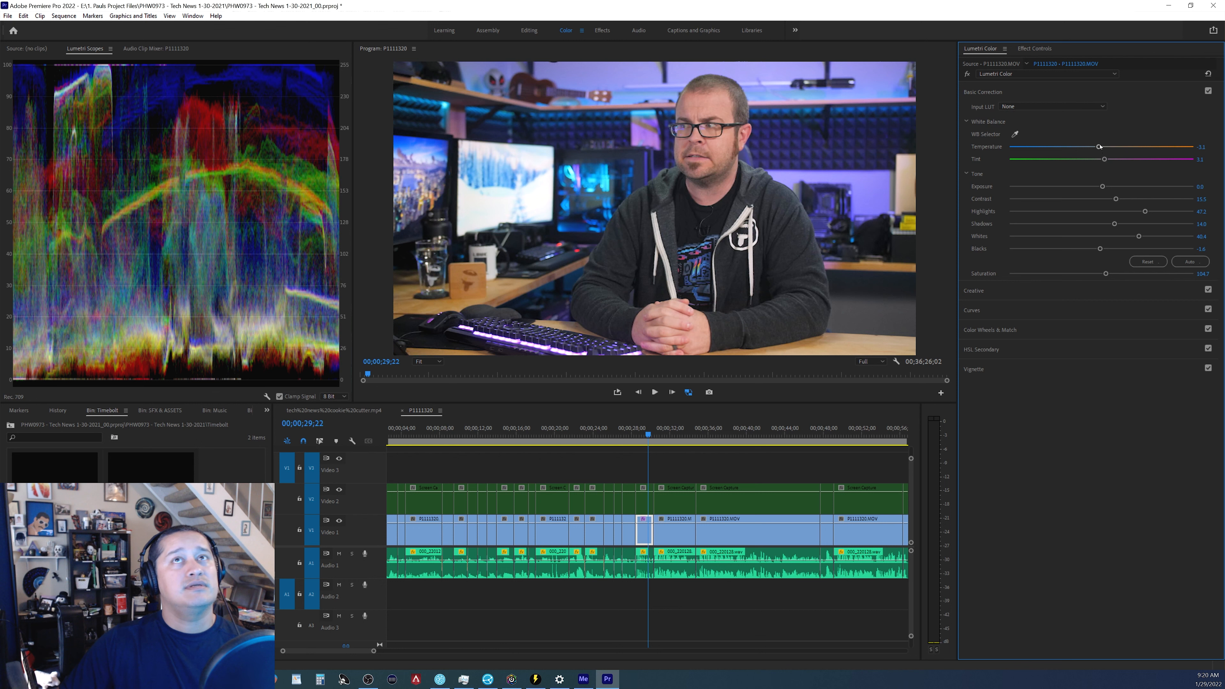
pyautogui.moveTo(1100, 146); pyautogui.dragTo(1100, 147)
pyautogui.click(1208, 91)
pyautogui.click(1208, 90)
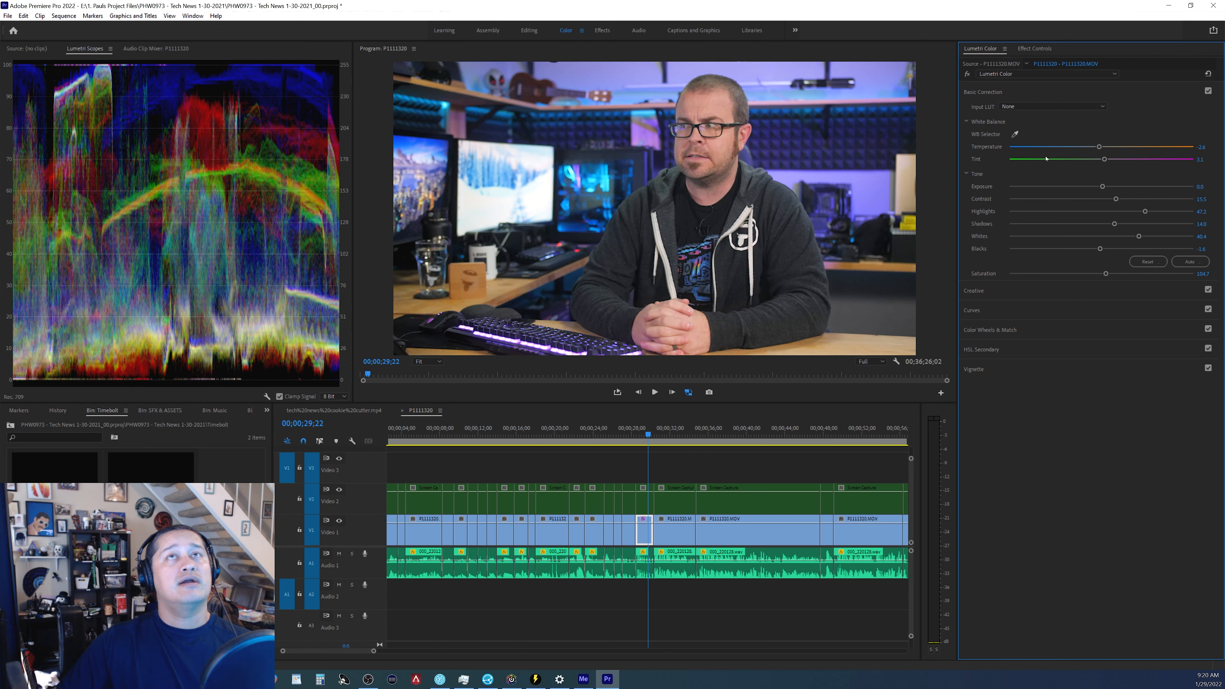
# Nudge Contrast slightly higher, open the Creative section, and set Faded Film to 7.2.
pyautogui.moveTo(1116, 199); pyautogui.dragTo(1122, 199)
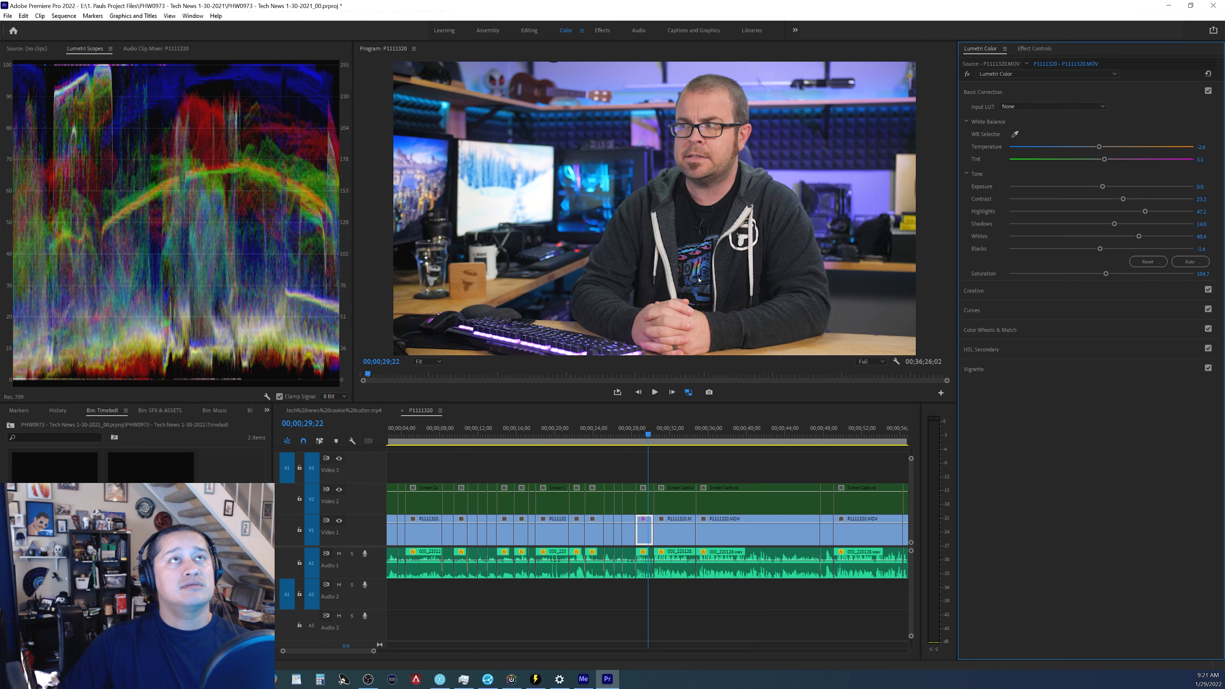
pyautogui.click(970, 290)
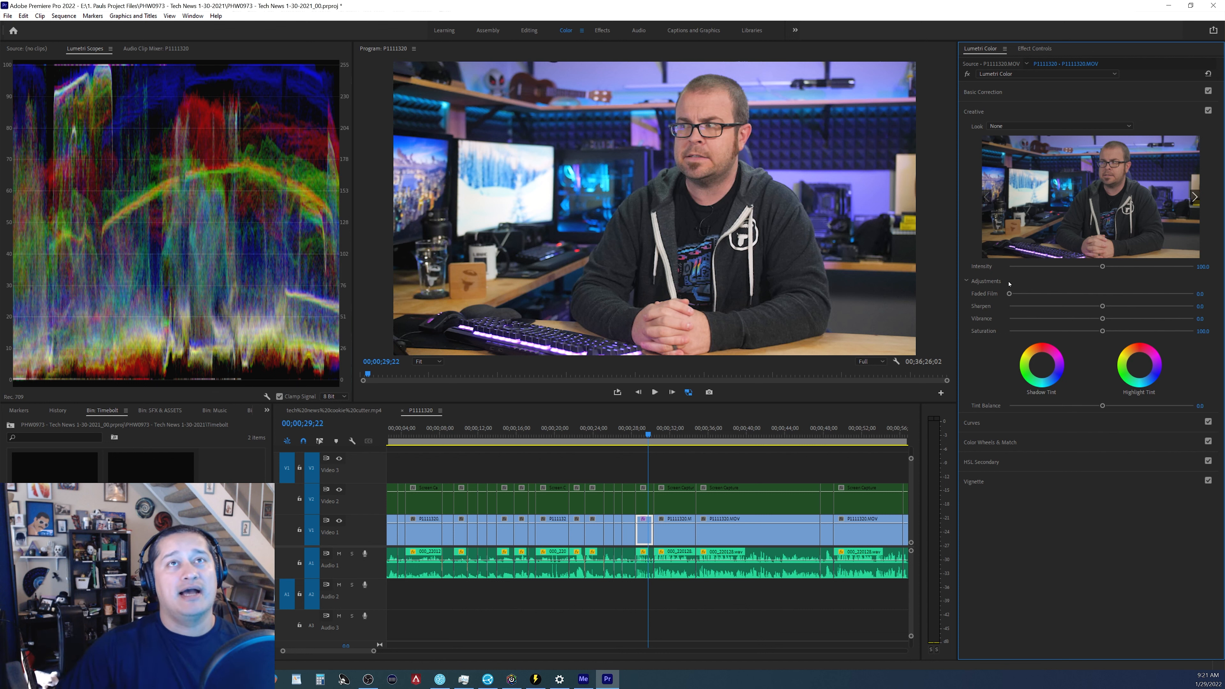
pyautogui.moveTo(1008, 294); pyautogui.dragTo(1022, 294)
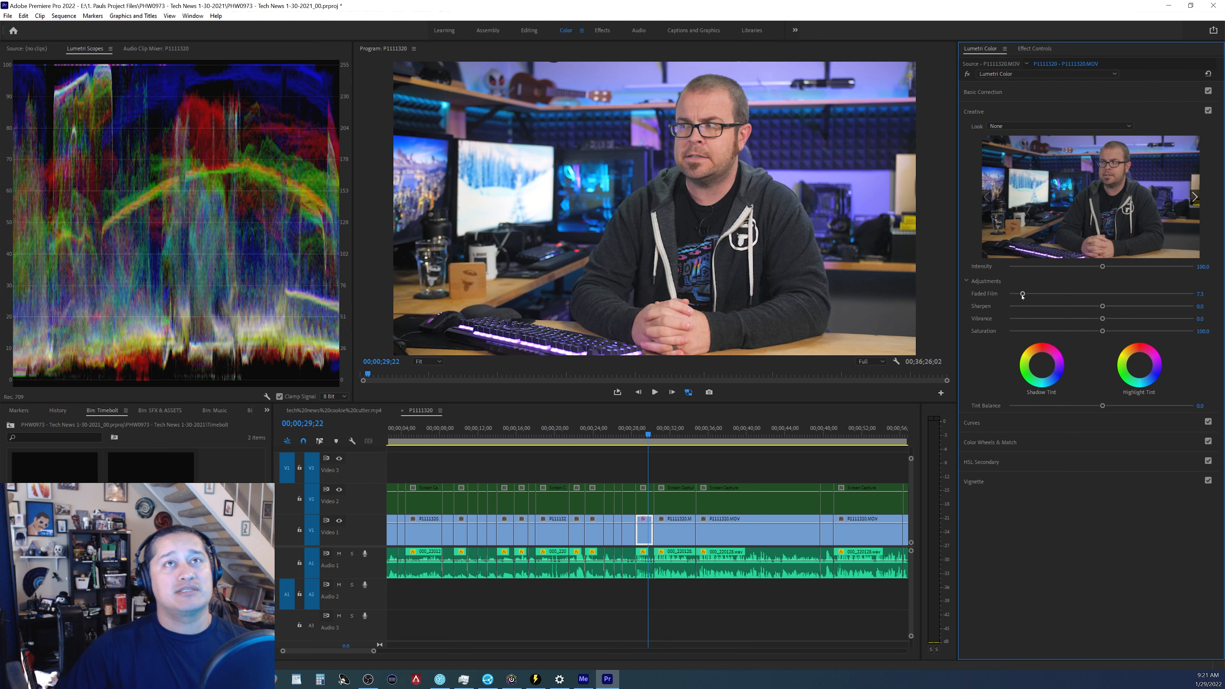
# Set Sharpen to 10.9, save the project, and raise Vibrance slightly.
pyautogui.moveTo(1114, 307); pyautogui.dragTo(1109, 311)
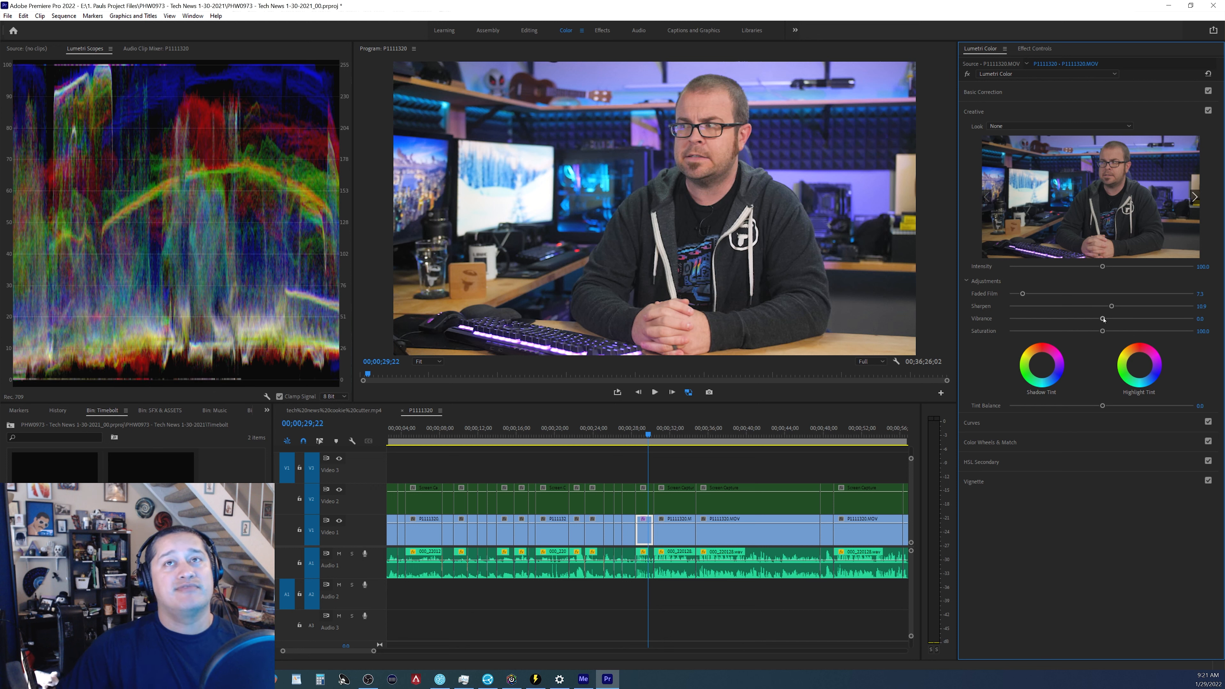
pyautogui.hotkey('ctrl', 's')
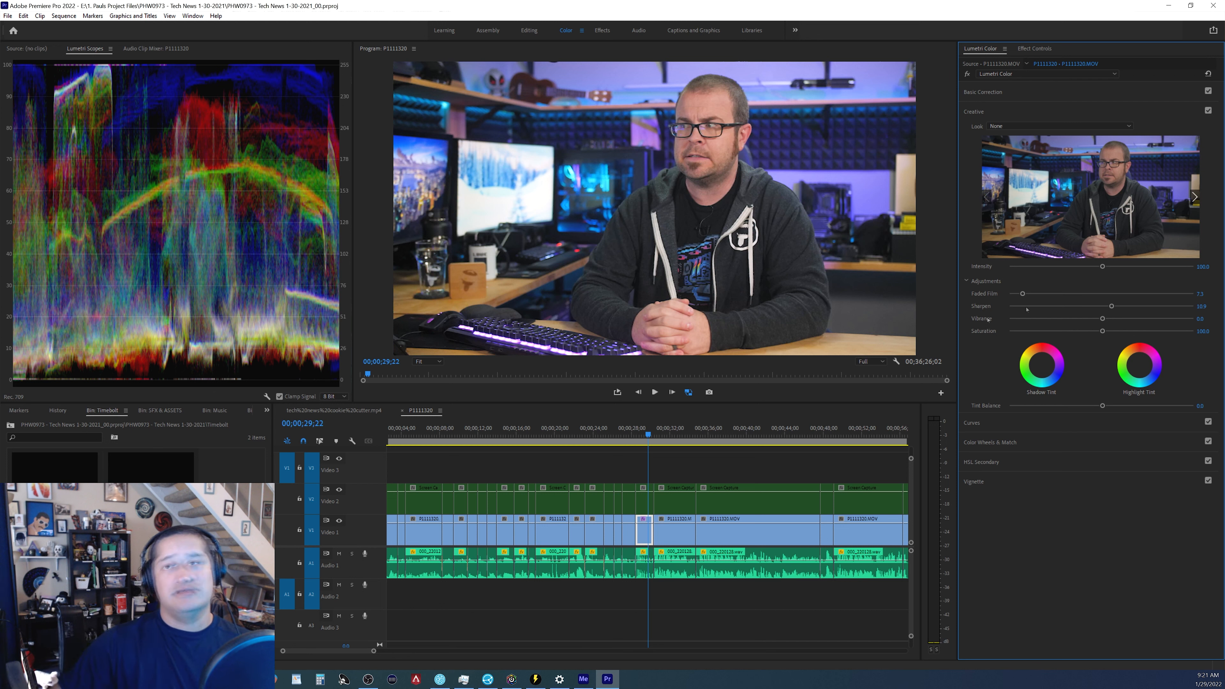
pyautogui.moveTo(1102, 319); pyautogui.dragTo(1121, 320)
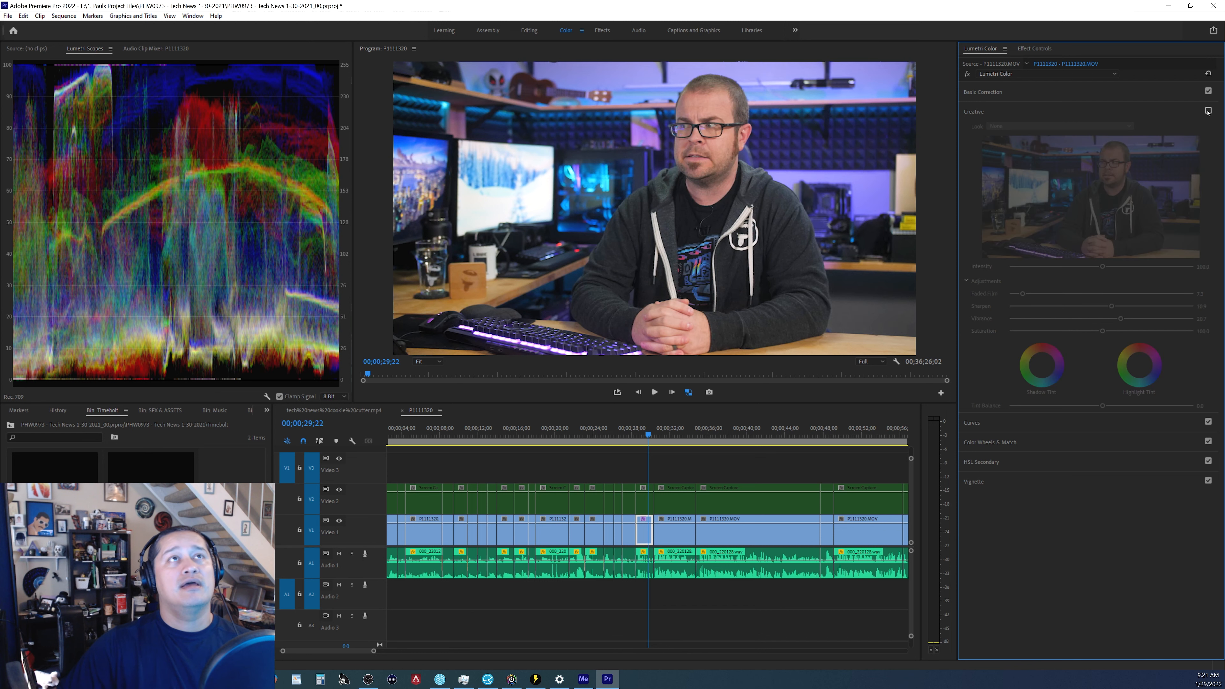
# Open Basic Correction, lower Saturation slightly, and reset Tint to zero before nudging it a touch.
pyautogui.click(990, 92)
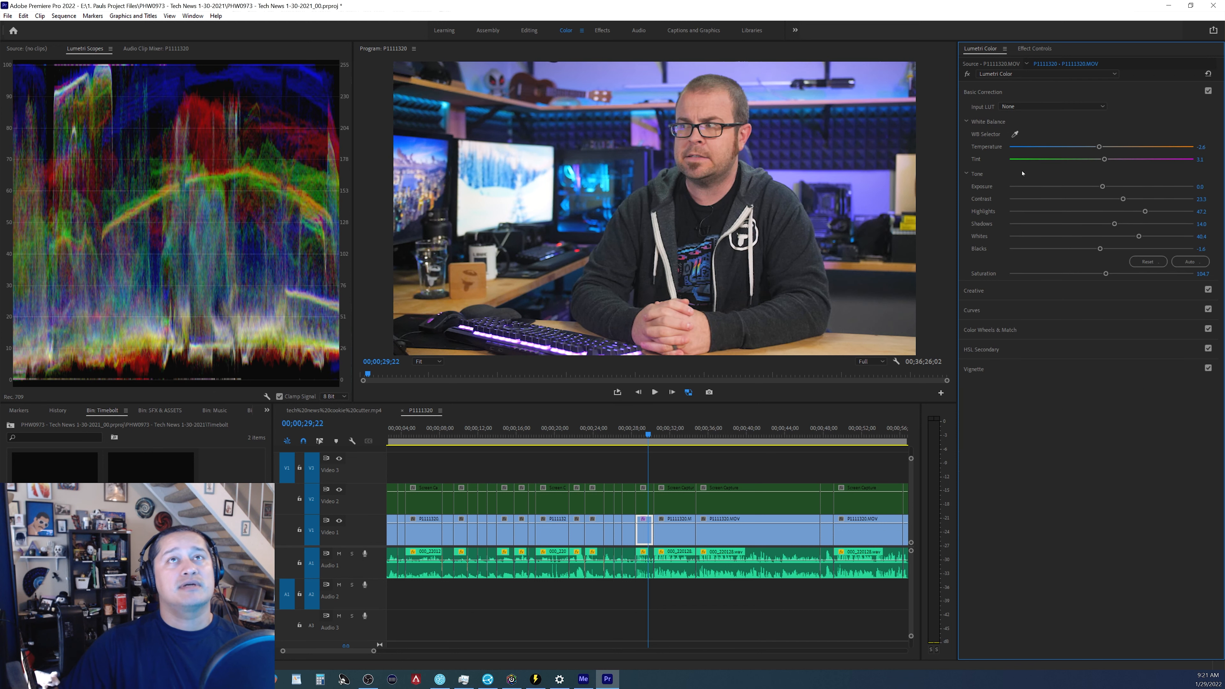
pyautogui.moveTo(1106, 272); pyautogui.dragTo(1103, 275)
pyautogui.doubleClick(1102, 160)
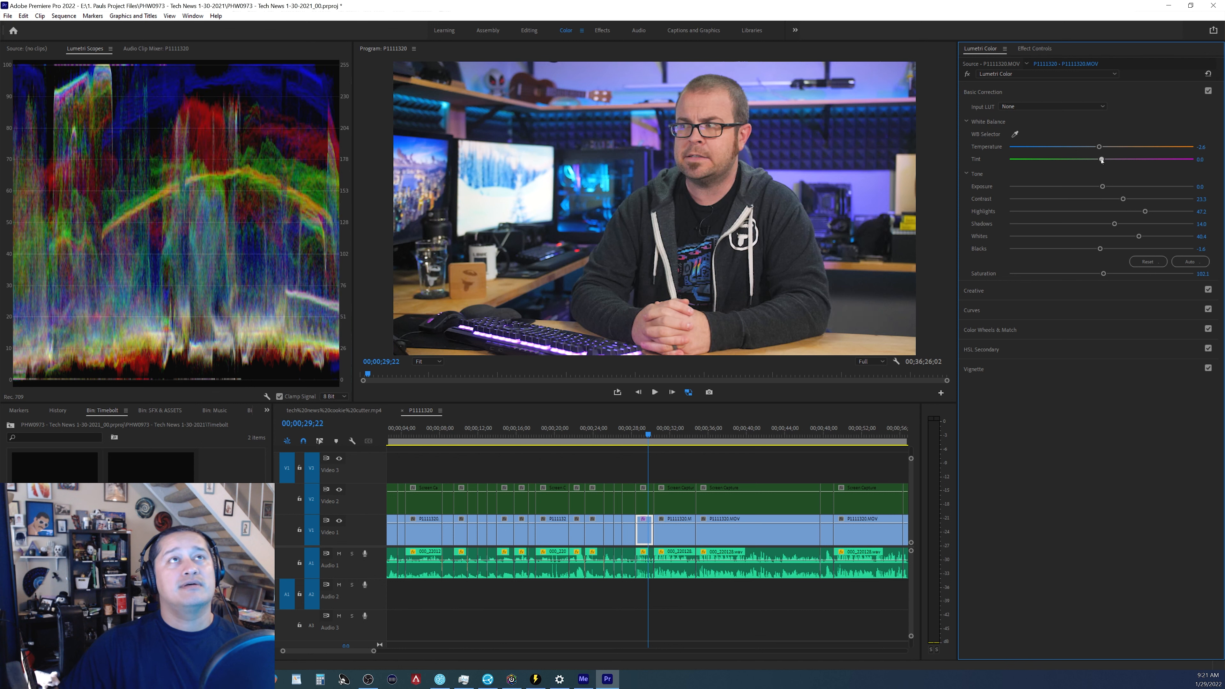
pyautogui.moveTo(1101, 161); pyautogui.dragTo(1101, 160)
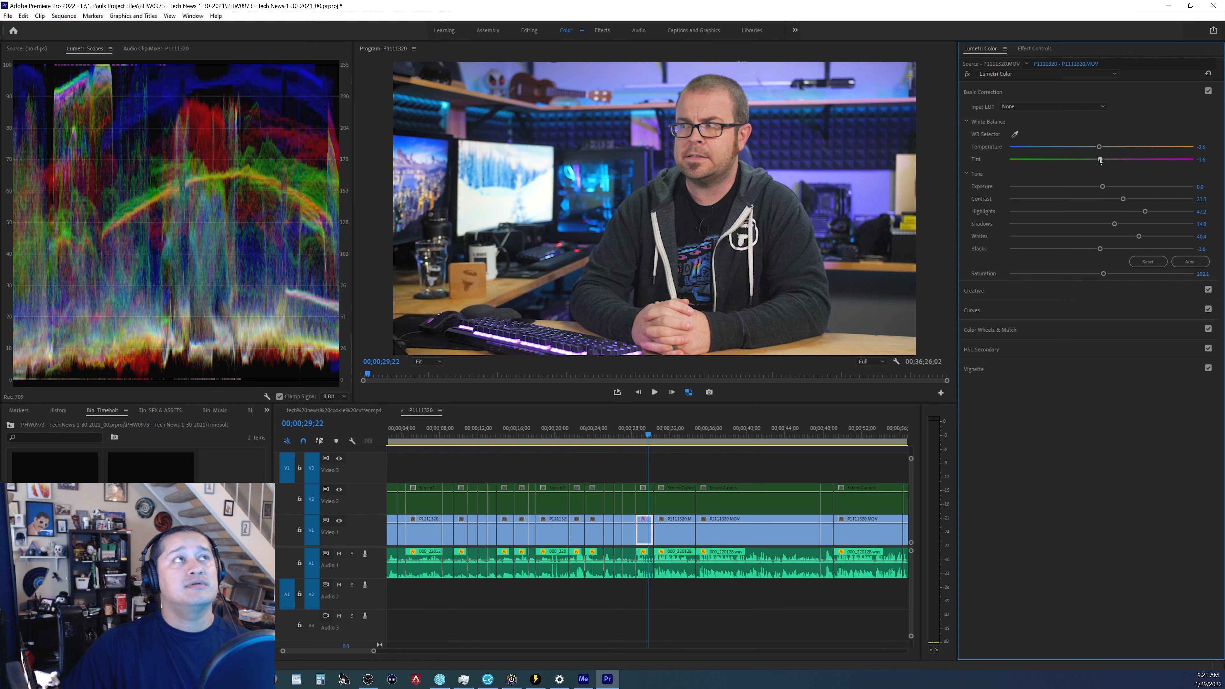
# Nudge the Midtones wheel in Color Wheels & Match slightly, and toggle Basic Correction off and on to compare.
pyautogui.click(1003, 330)
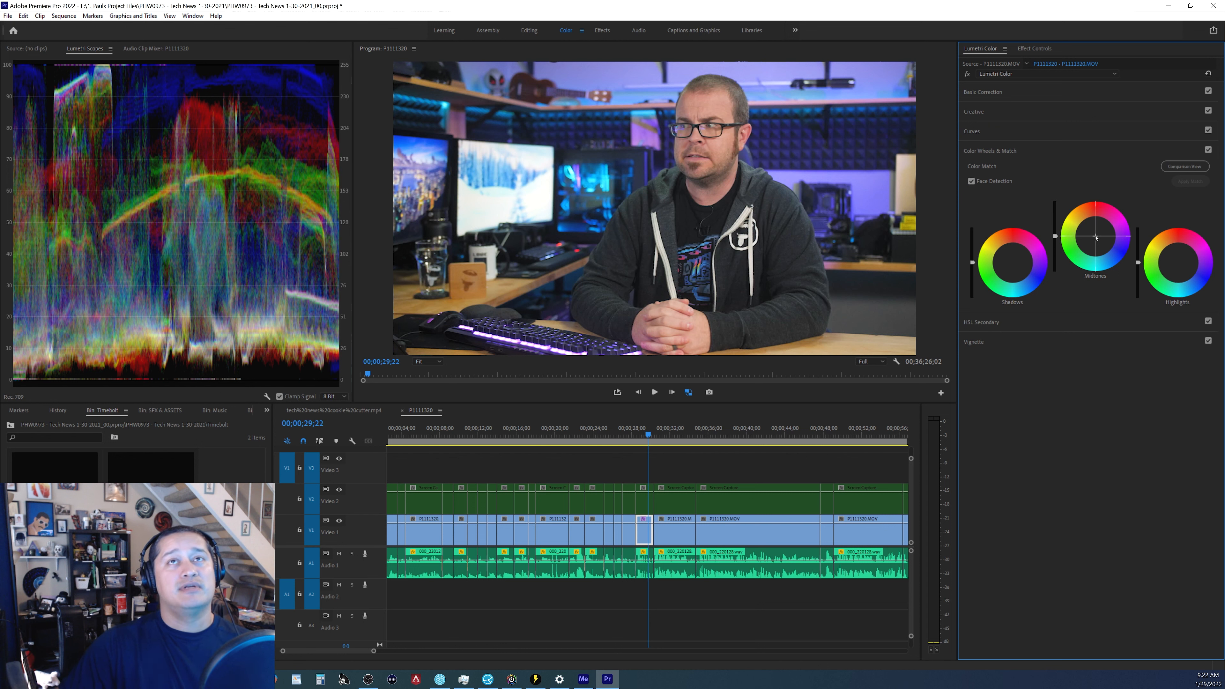
pyautogui.moveTo(1096, 237); pyautogui.dragTo(1096, 237)
pyautogui.click(1213, 92)
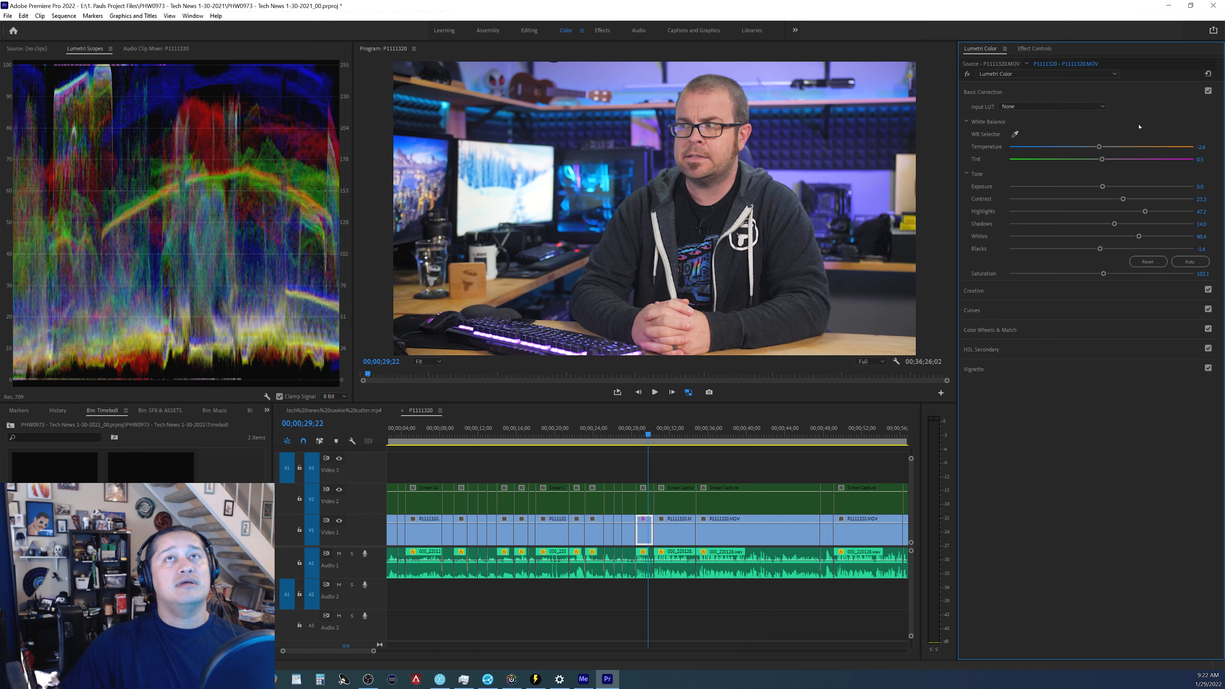
pyautogui.click(1212, 91)
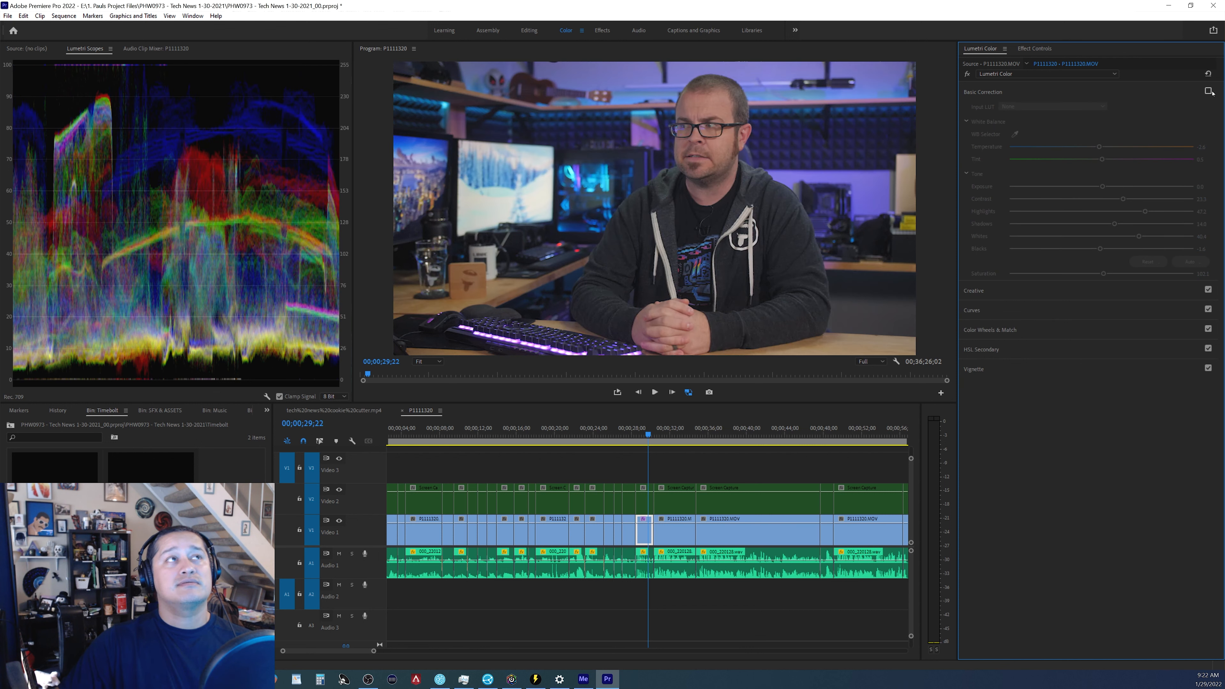
pyautogui.click(1212, 91)
pyautogui.click(1212, 91)
pyautogui.click(1212, 91)
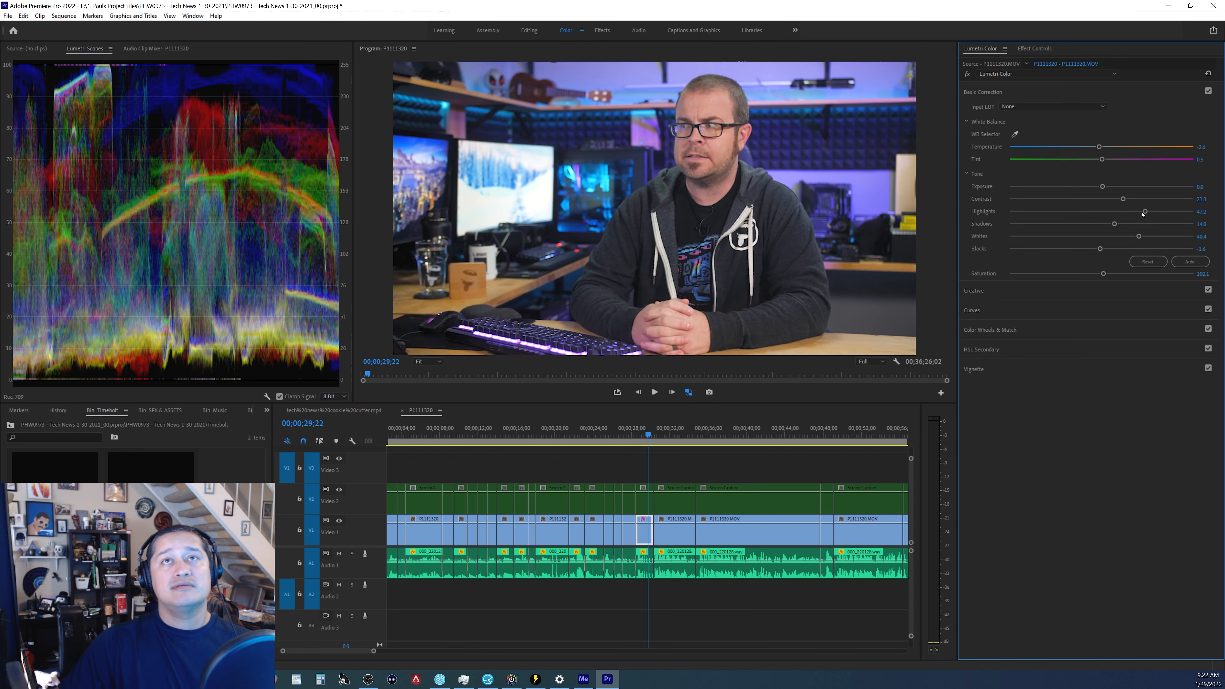
# Lower Highlights to about 36.7 and reduce Saturation to about 99.
pyautogui.moveTo(1145, 212); pyautogui.dragTo(1134, 212)
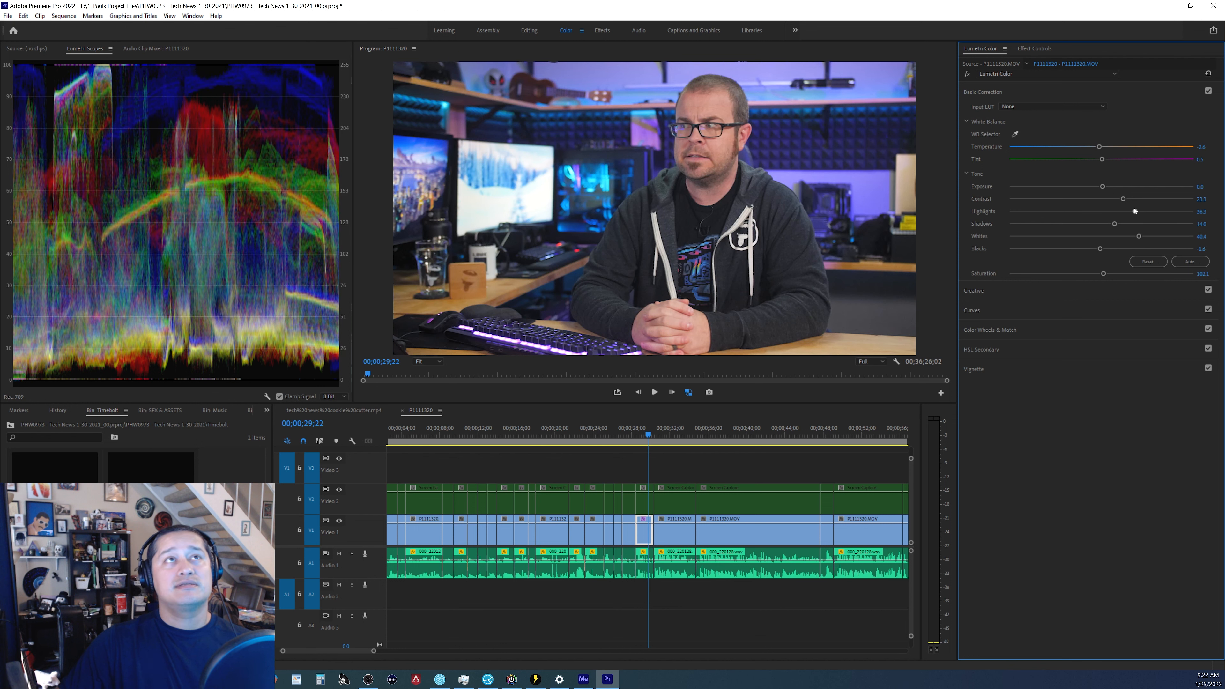
pyautogui.moveTo(1103, 273); pyautogui.dragTo(1101, 274)
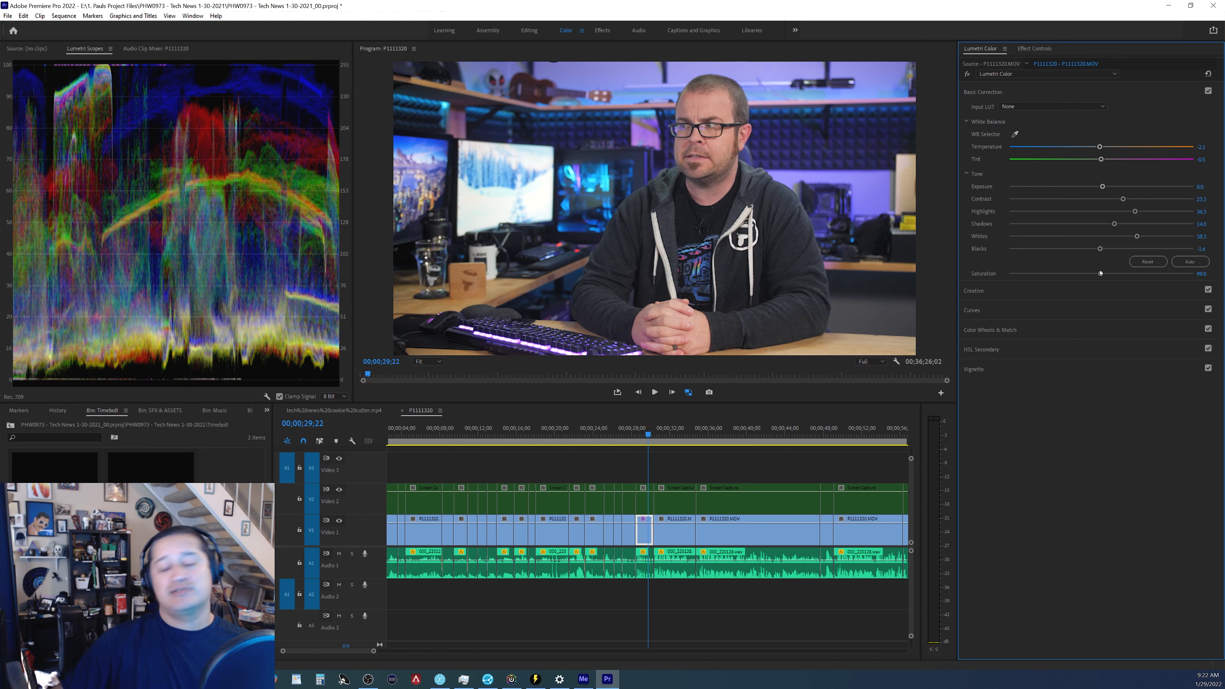
# Try the SL CLEAN FUJI B SOFT creative look at about 26 intensity, then set the look back to None.
pyautogui.click(974, 291)
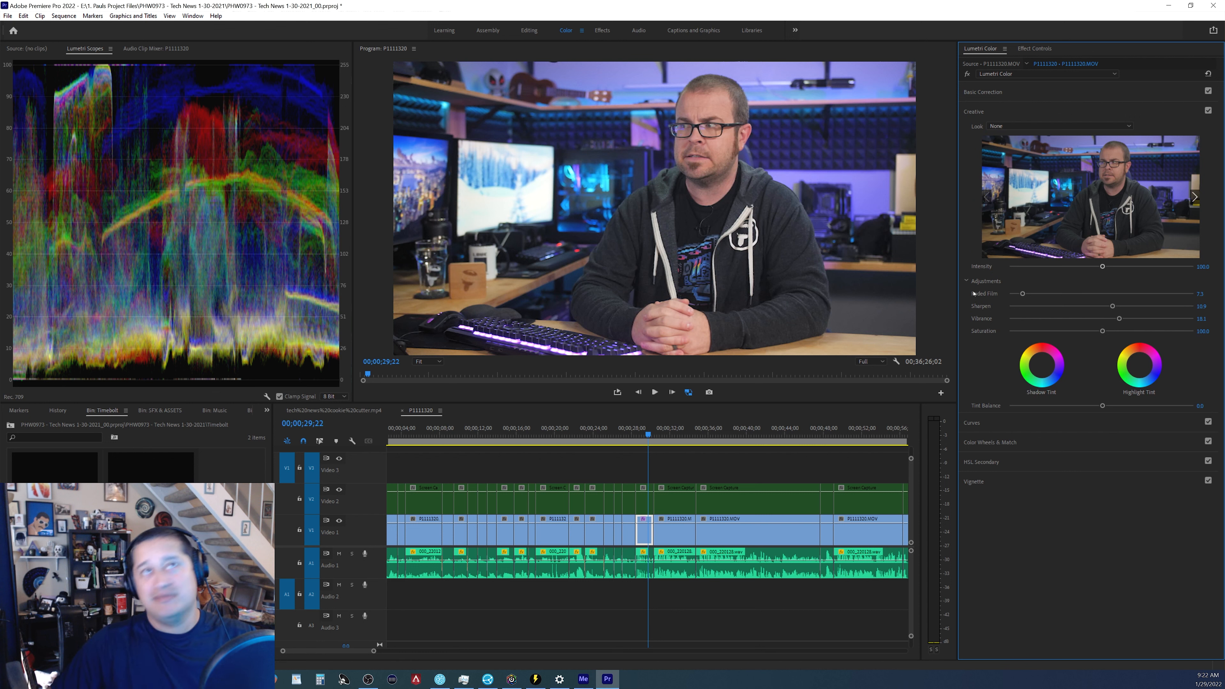
pyautogui.click(1129, 126)
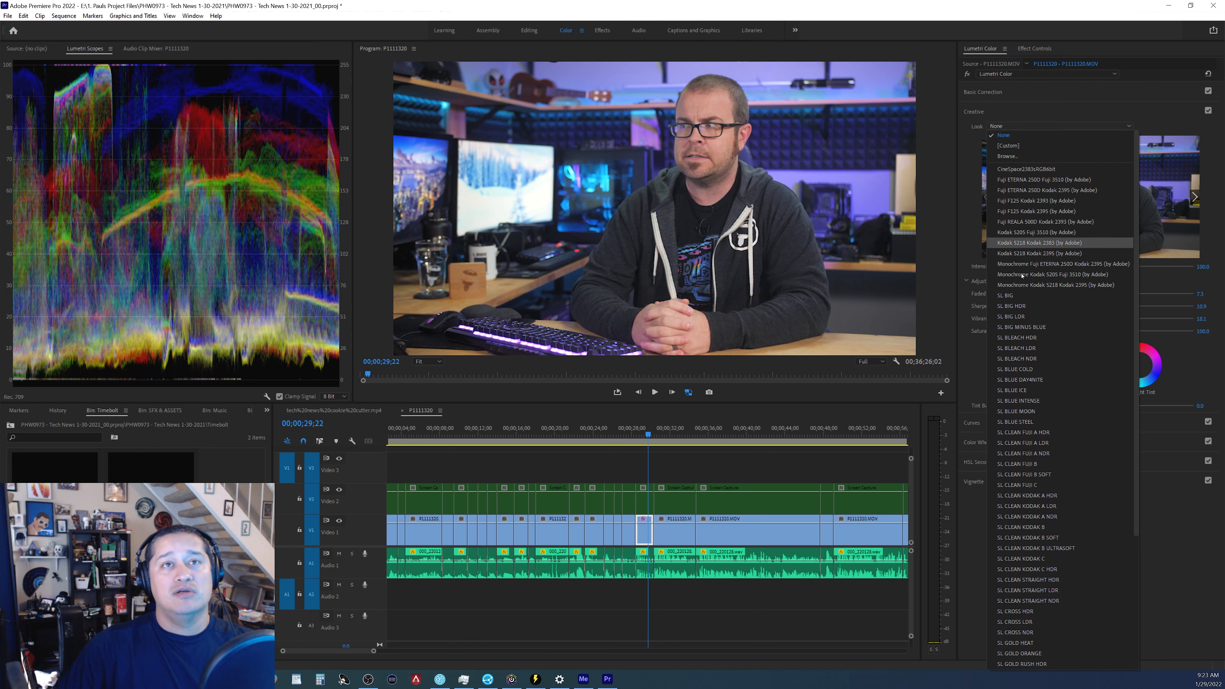
pyautogui.click(1038, 475)
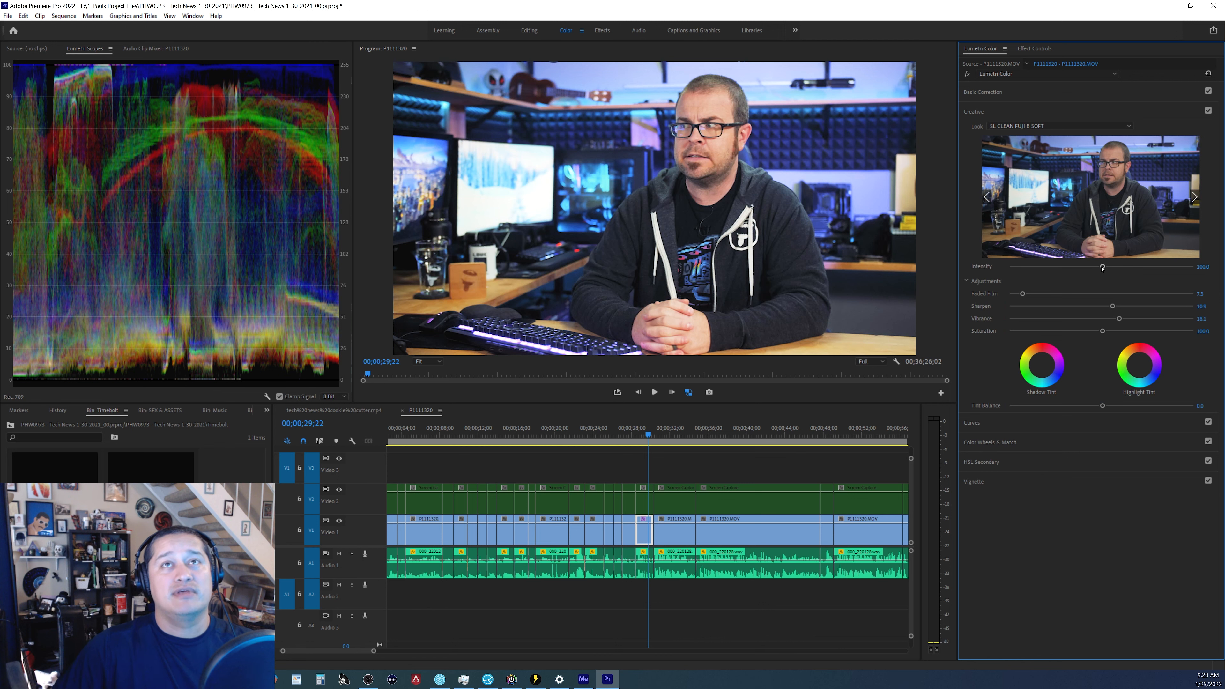
pyautogui.moveTo(1102, 267); pyautogui.dragTo(1029, 275)
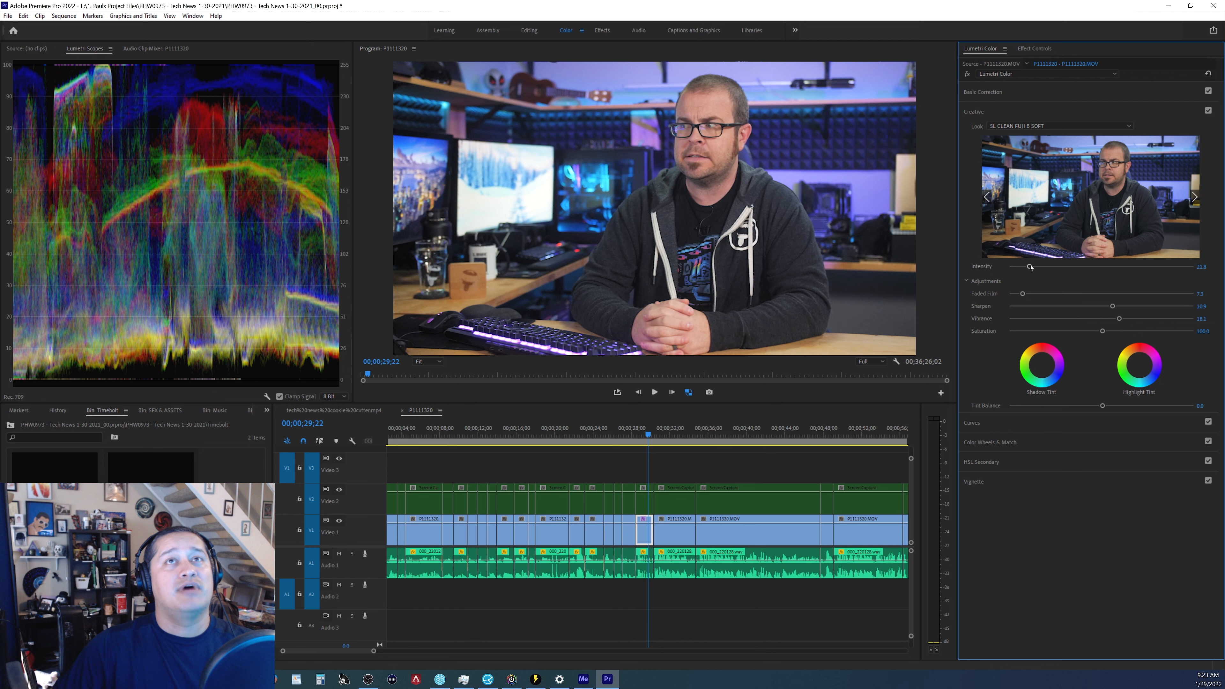
pyautogui.moveTo(1026, 268); pyautogui.dragTo(1032, 267)
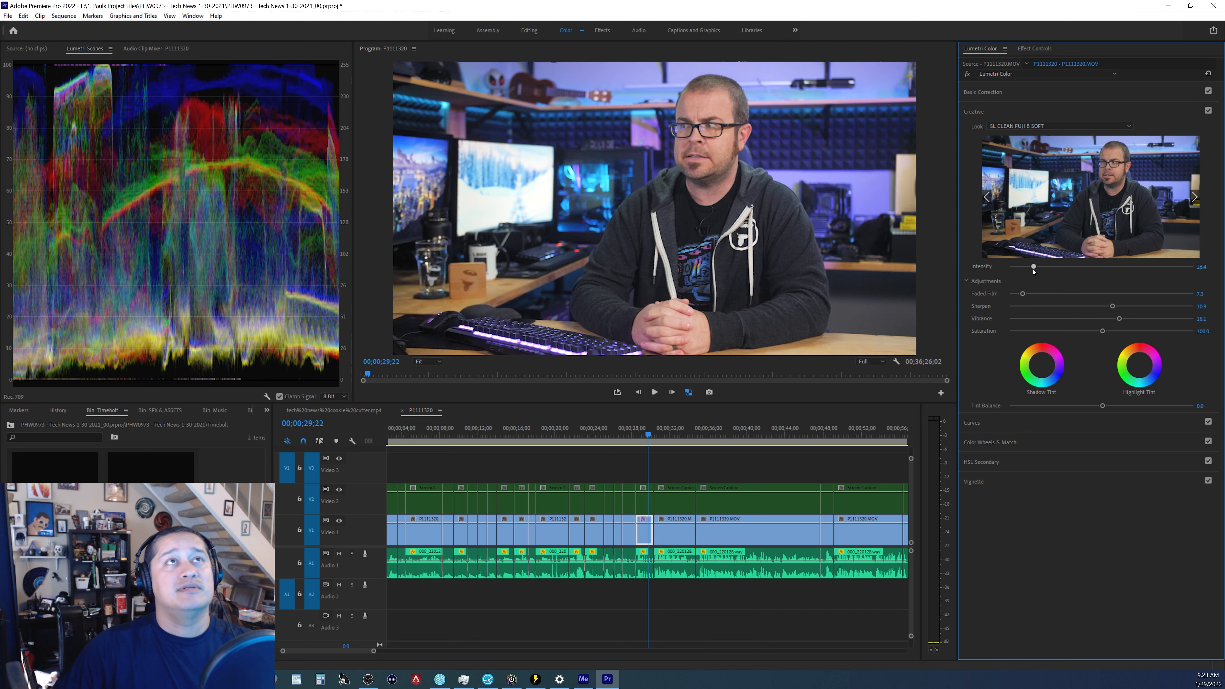
pyautogui.click(1091, 126)
pyautogui.scroll(5, 1037, 145)
pyautogui.click(1010, 138)
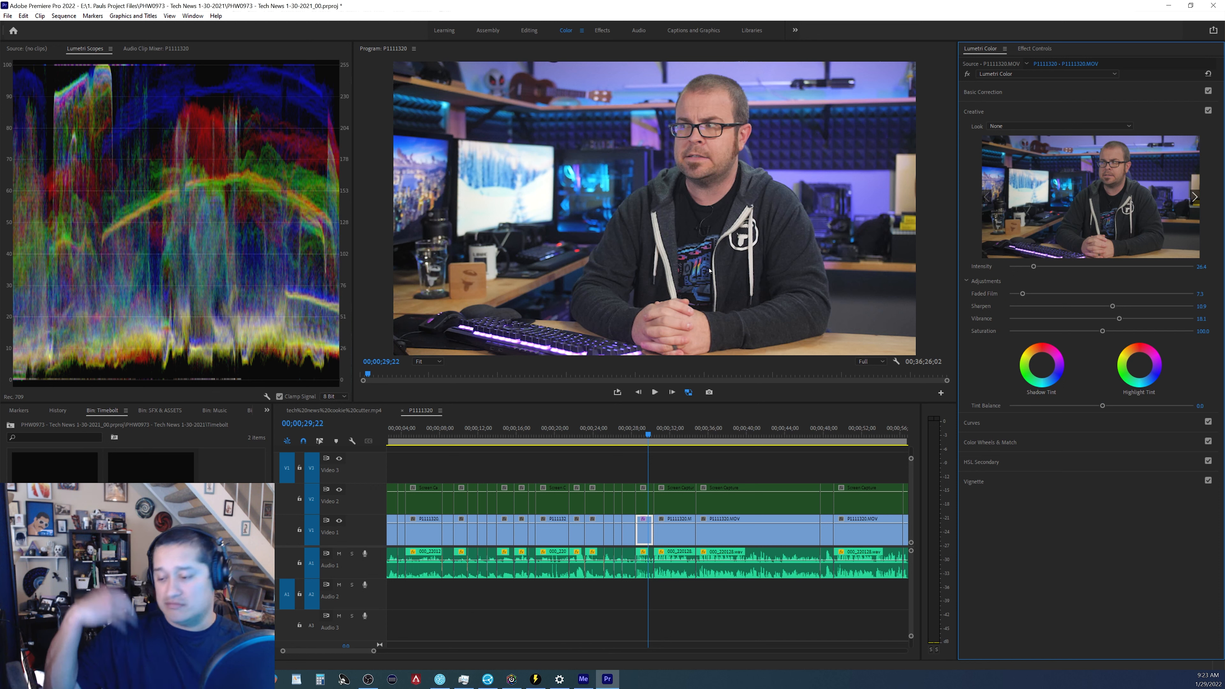
# Reopen Basic Correction and try raising Blacks before pulling it back to about -2.1.
pyautogui.click(997, 95)
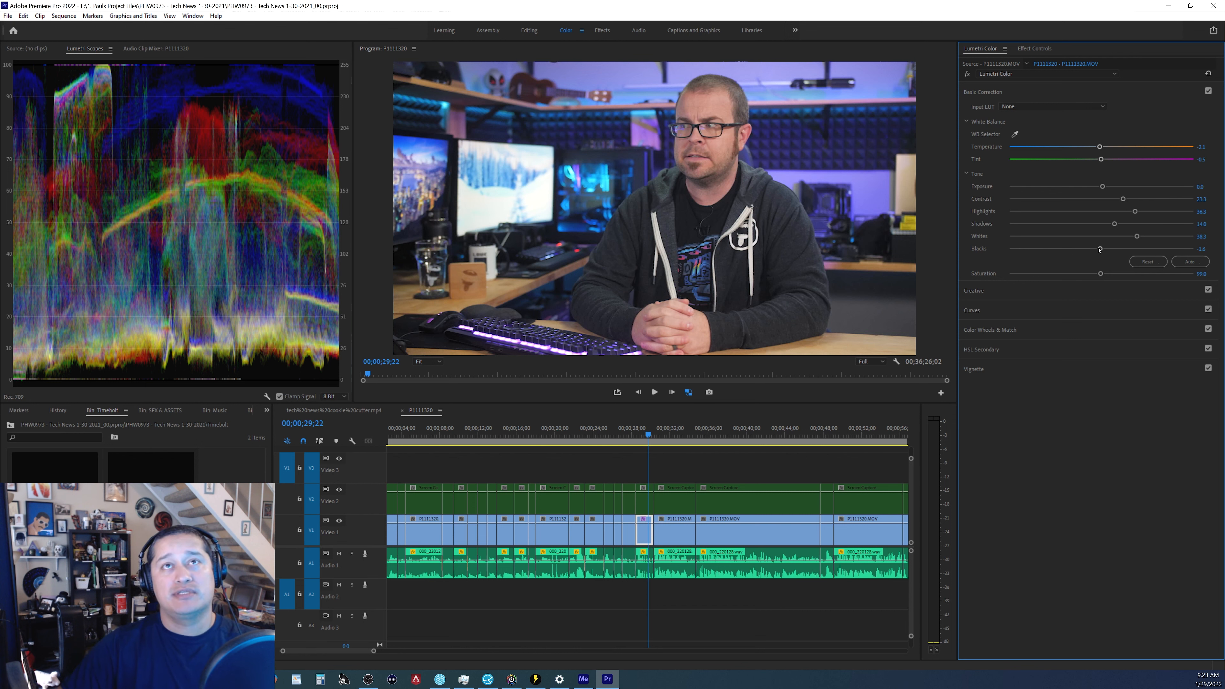
pyautogui.moveTo(1100, 248); pyautogui.dragTo(1126, 249)
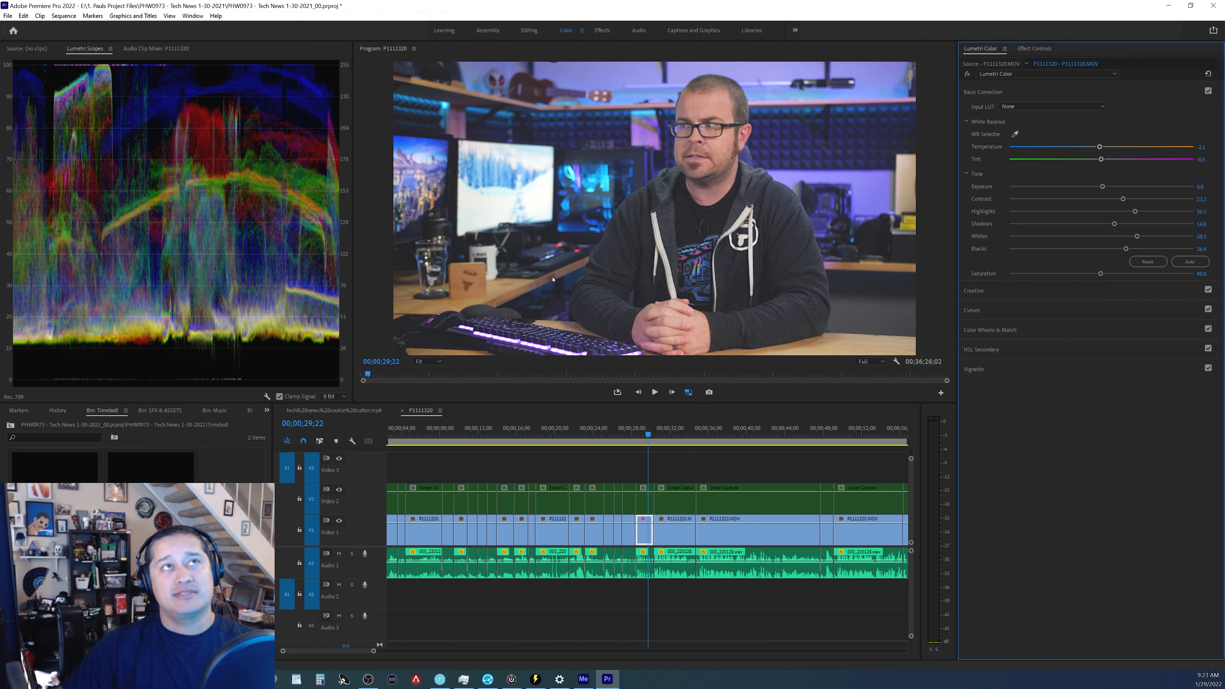
pyautogui.moveTo(1125, 249); pyautogui.dragTo(1100, 248)
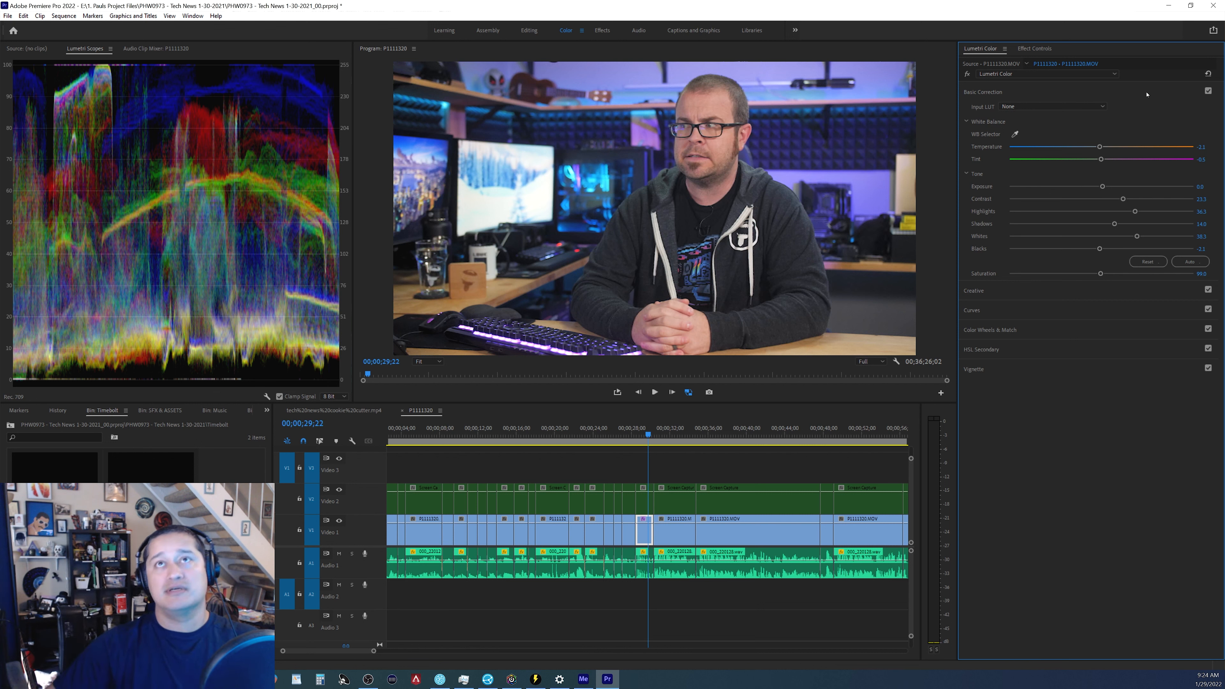
# Toggle Basic Correction off and on to compare the corrected image with the original.
pyautogui.click(1208, 91)
pyautogui.click(1208, 91)
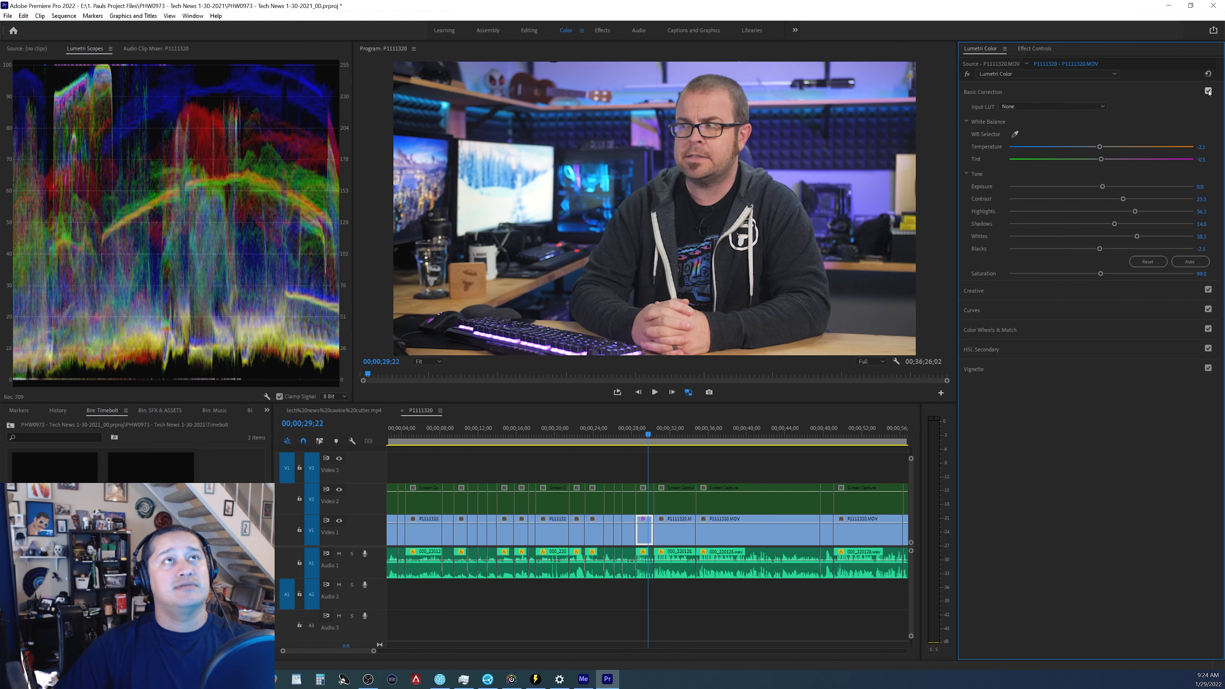
pyautogui.click(1209, 91)
pyautogui.click(1208, 91)
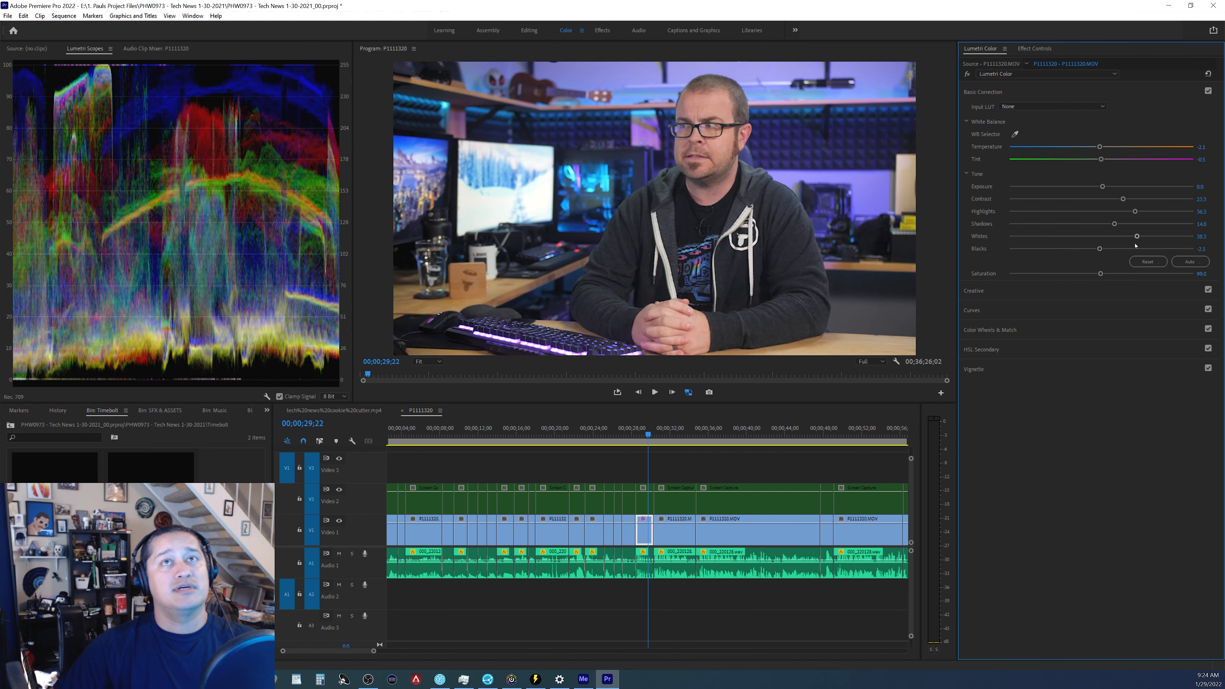